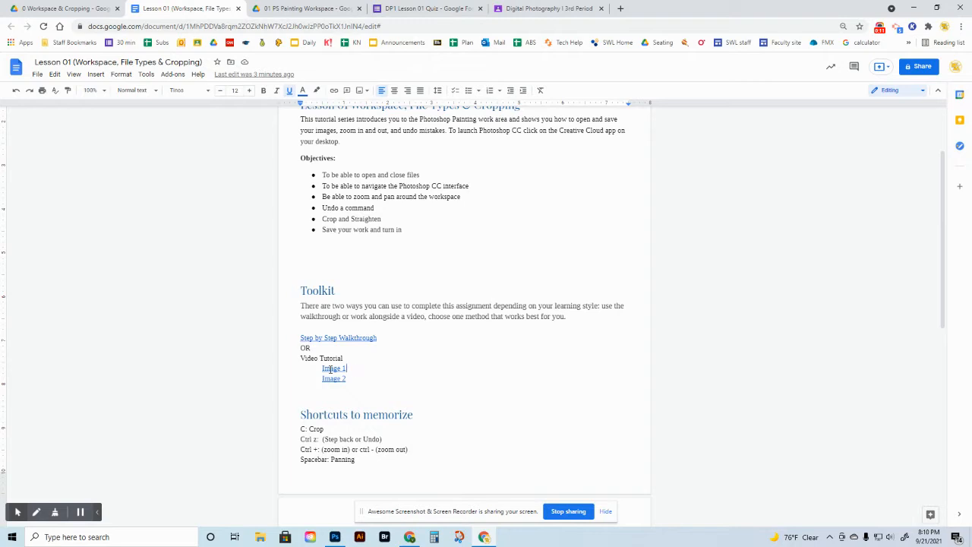
Open the Image 1 link under Video Tutorial and download edit-crop-1.jpg.
{"action": "left_click", "coordinate": [335, 370]}
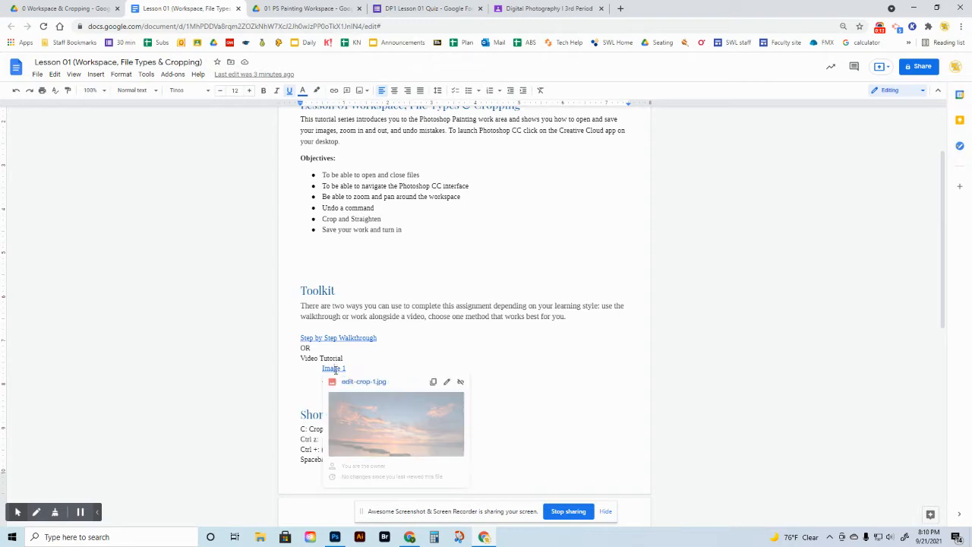
{"action": "left_click", "coordinate": [359, 388]}
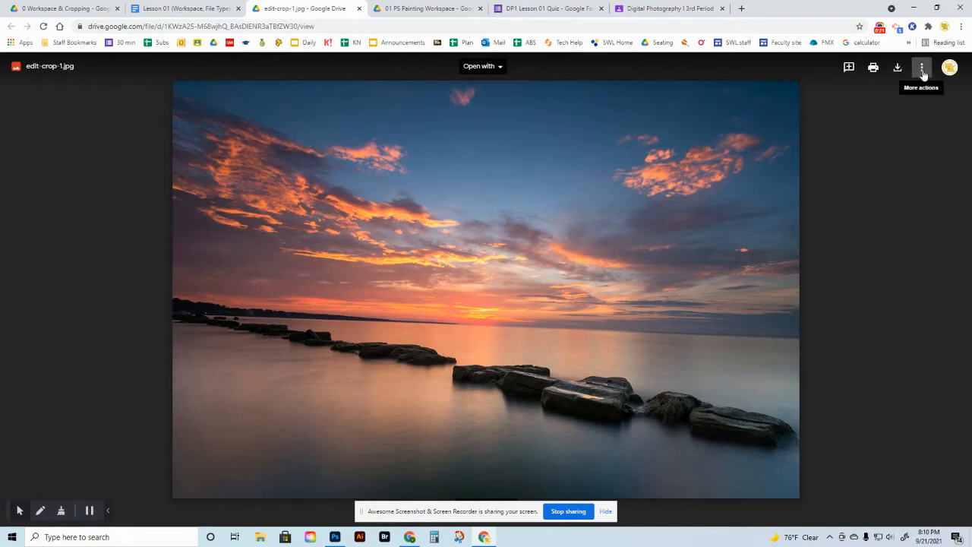
{"action": "left_click", "coordinate": [923, 74]}
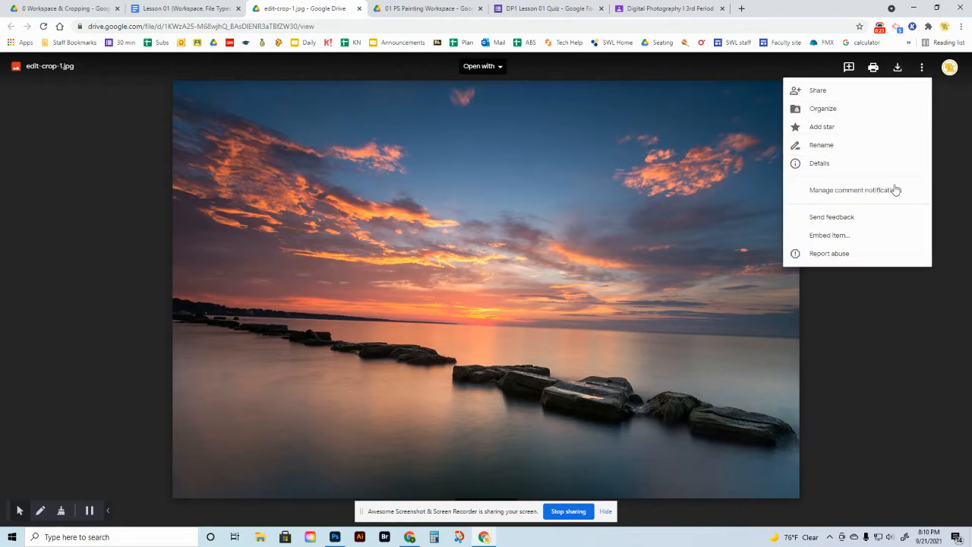
{"action": "left_click", "coordinate": [964, 145]}
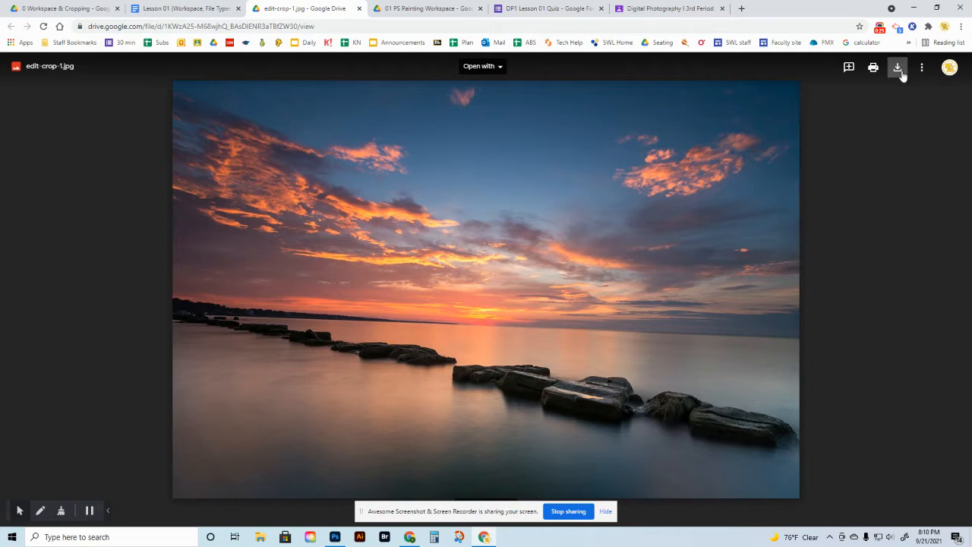
{"action": "left_click", "coordinate": [897, 69]}
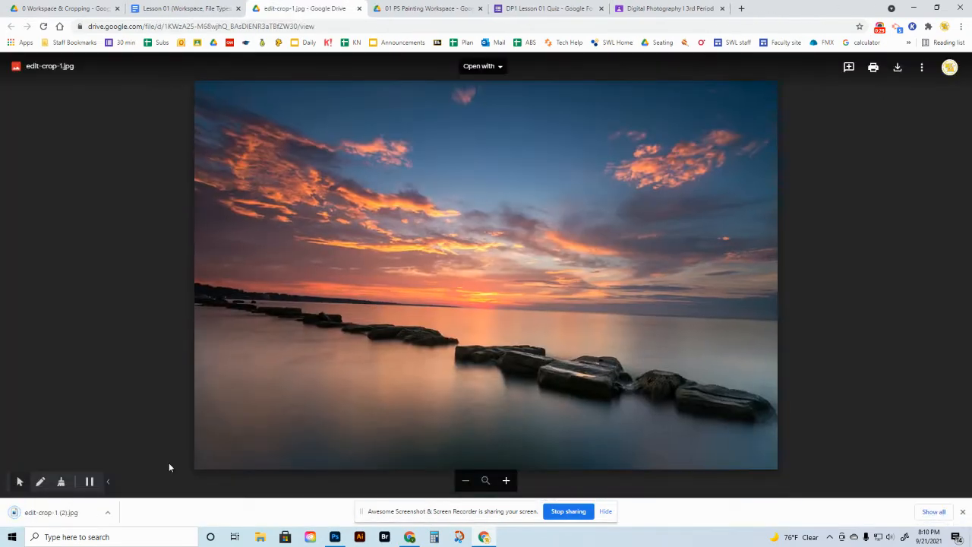
Switch to Photoshop and open the edit-crop-1 image from the Downloads folder.
{"action": "left_click", "coordinate": [335, 537]}
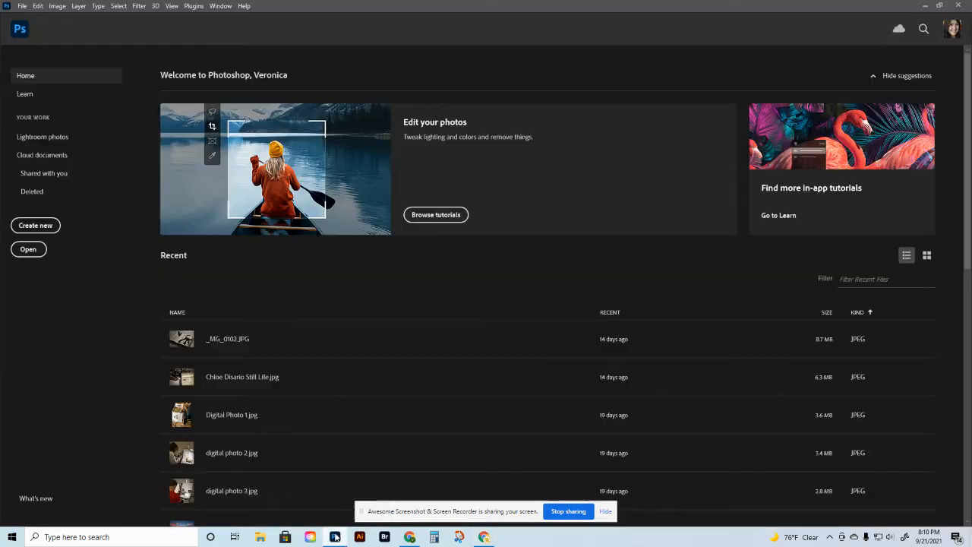
{"action": "left_click", "coordinate": [28, 249]}
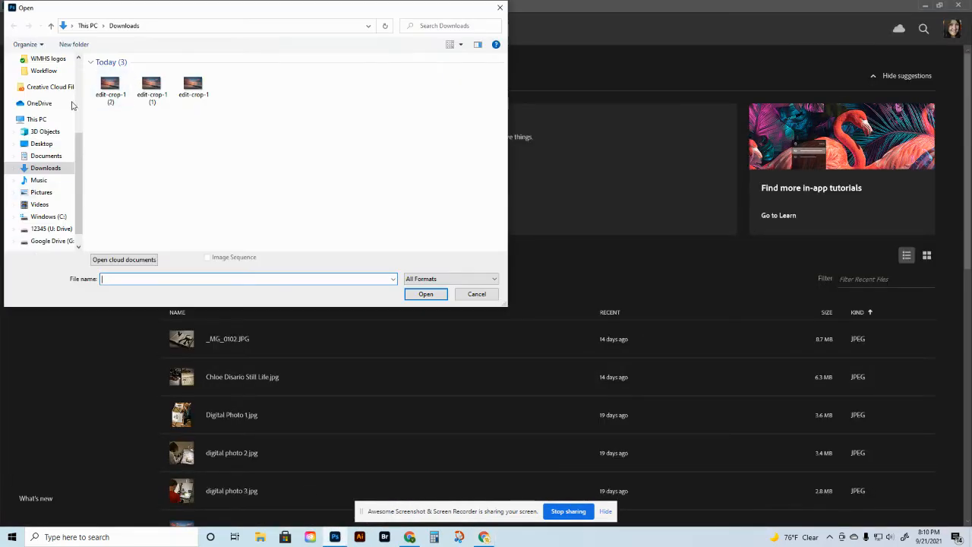
{"action": "left_click", "coordinate": [53, 164]}
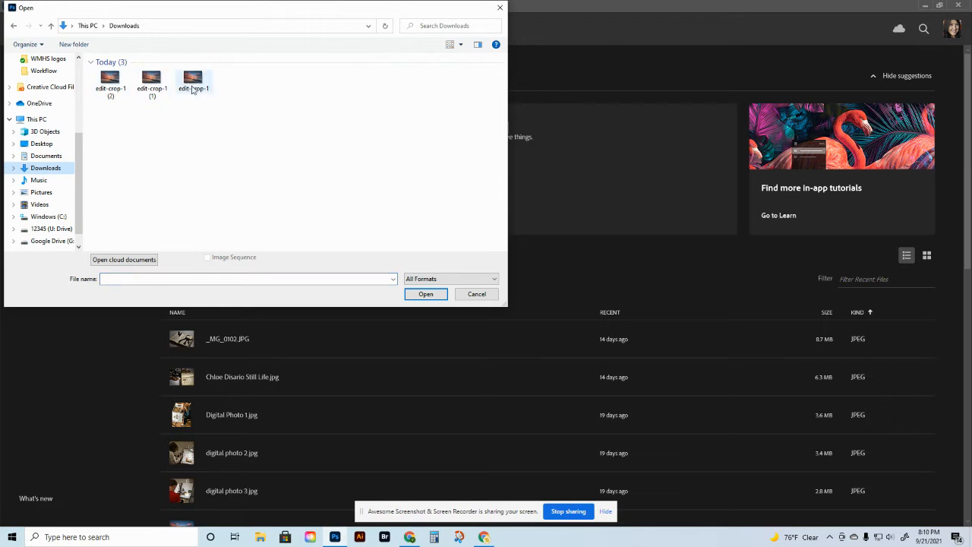
{"action": "left_click", "coordinate": [193, 81]}
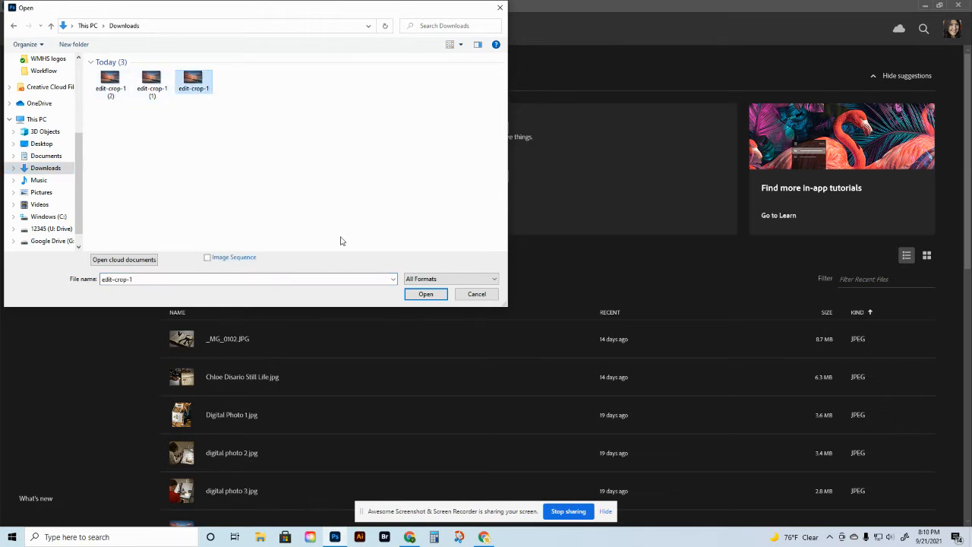
{"action": "left_click", "coordinate": [421, 295]}
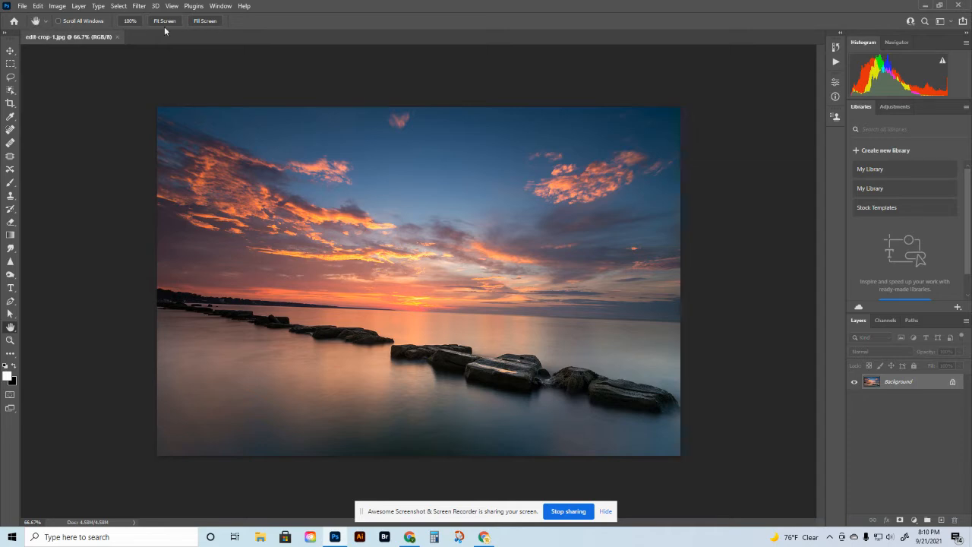
Go through the Move, marquee, Lasso, Crop, Eyedropper and healing tools to compare their options, finishing with the Move tool.
{"action": "left_click", "coordinate": [10, 51]}
{"action": "left_click", "coordinate": [10, 64]}
{"action": "left_click", "coordinate": [9, 78]}
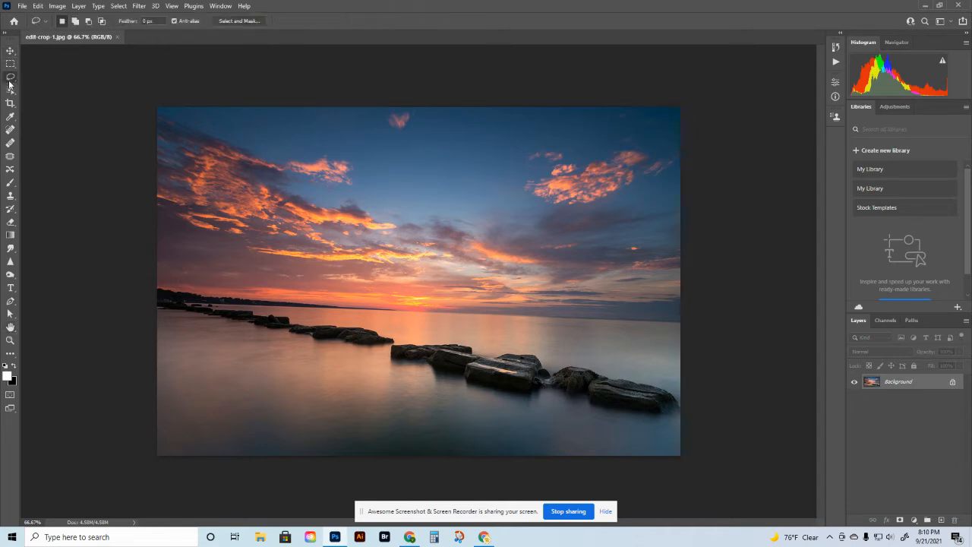
{"action": "left_click", "coordinate": [9, 103]}
{"action": "left_click", "coordinate": [10, 116]}
{"action": "left_click", "coordinate": [10, 129]}
{"action": "left_click", "coordinate": [10, 142]}
{"action": "left_click", "coordinate": [10, 169]}
{"action": "left_click", "coordinate": [10, 51]}
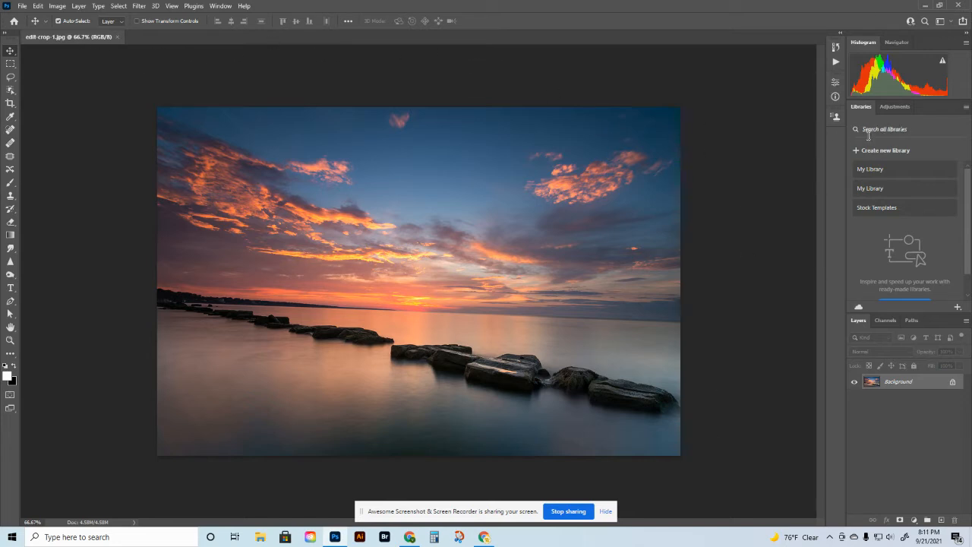
View the Navigator and Paths, returning to the Histogram and Layers.
{"action": "left_click", "coordinate": [893, 44]}
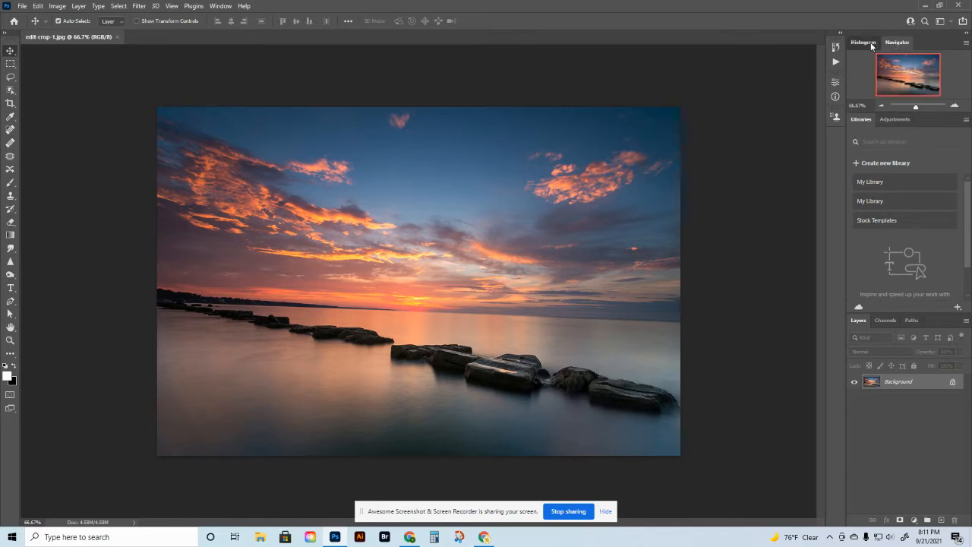
{"action": "left_click", "coordinate": [863, 42]}
{"action": "left_click", "coordinate": [910, 320]}
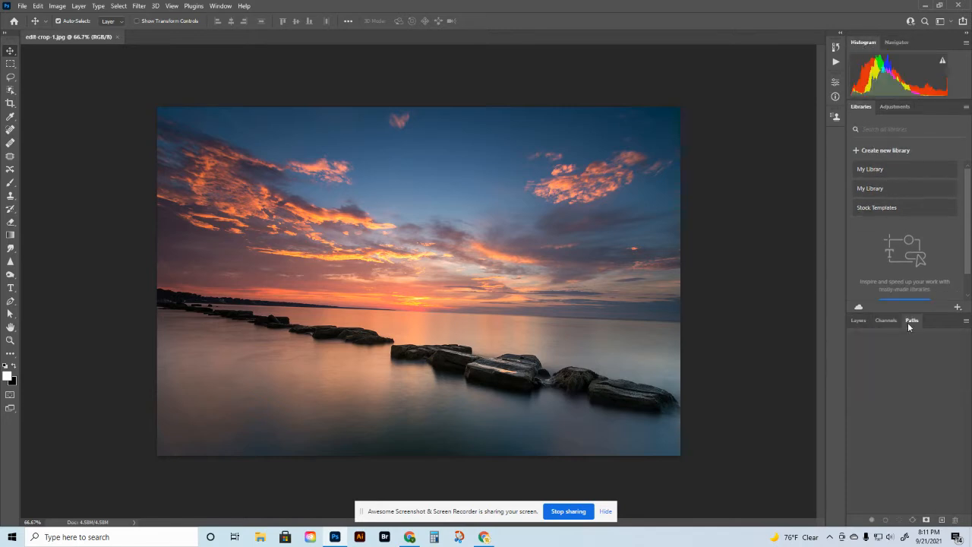
{"action": "left_click", "coordinate": [859, 320]}
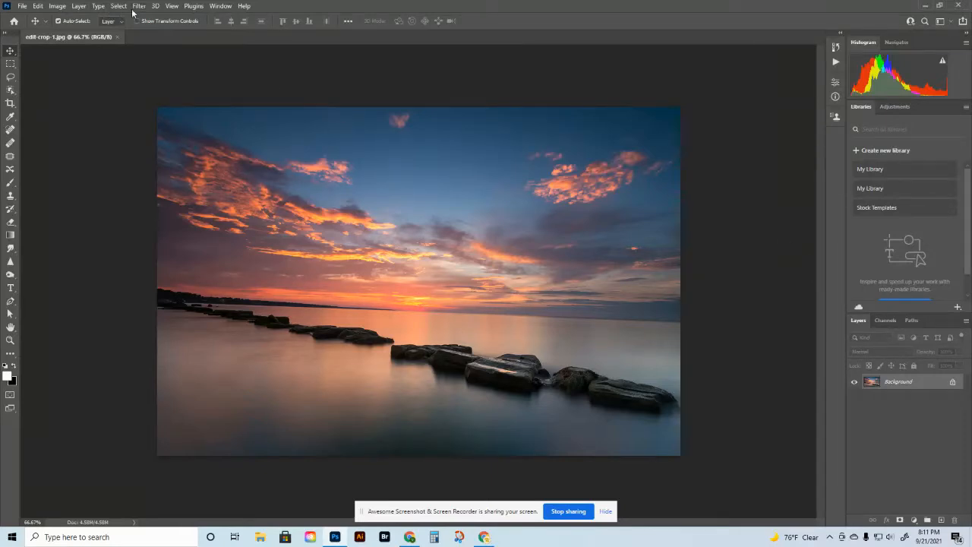
Examine the list of available workspaces and check which one is selected, leaving the choice as it is.
{"action": "left_click", "coordinate": [229, 9]}
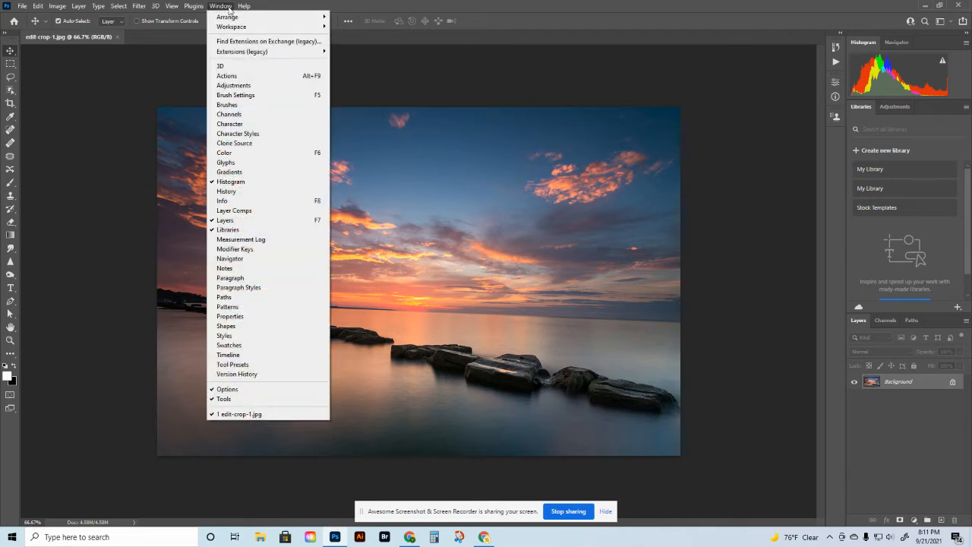
{"action": "mouse_move", "coordinate": [239, 28]}
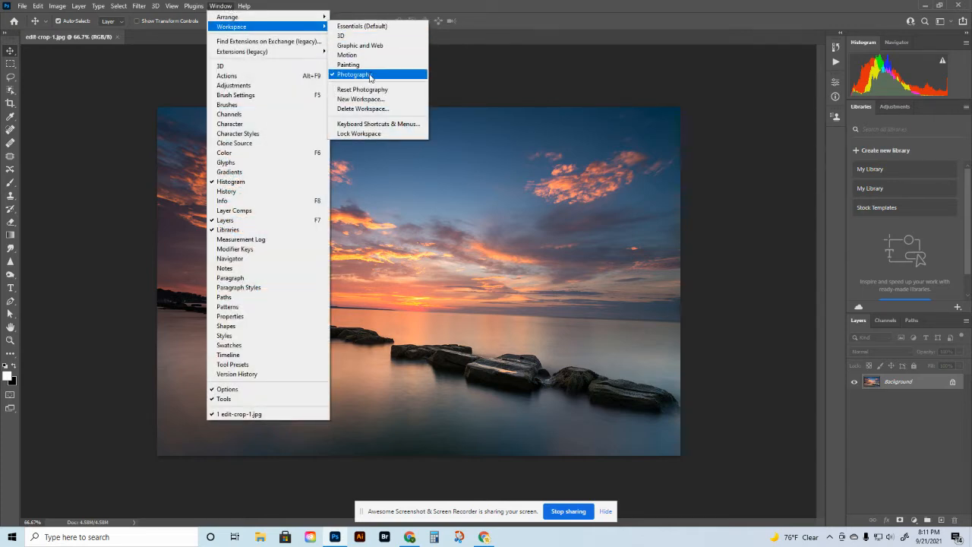
{"action": "mouse_move", "coordinate": [241, 9]}
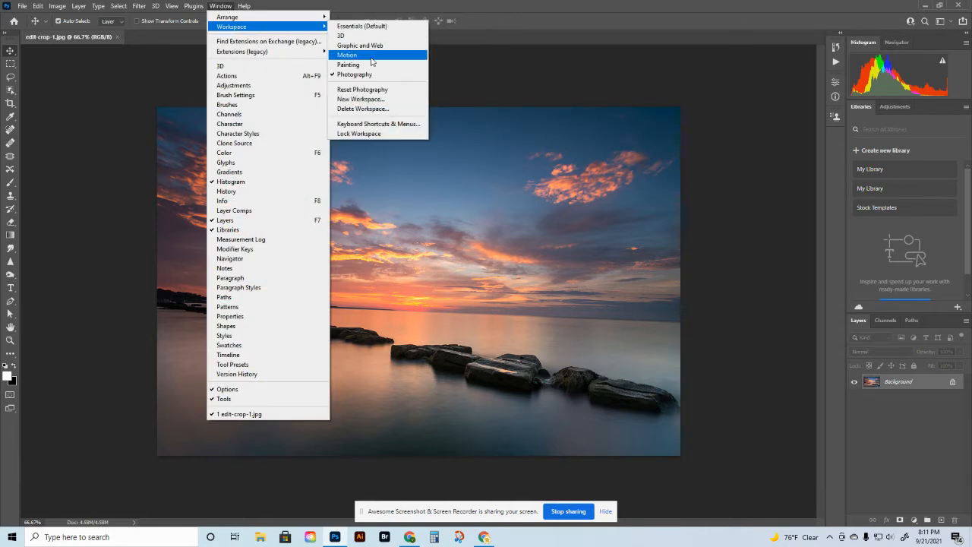
{"action": "left_click", "coordinate": [565, 16]}
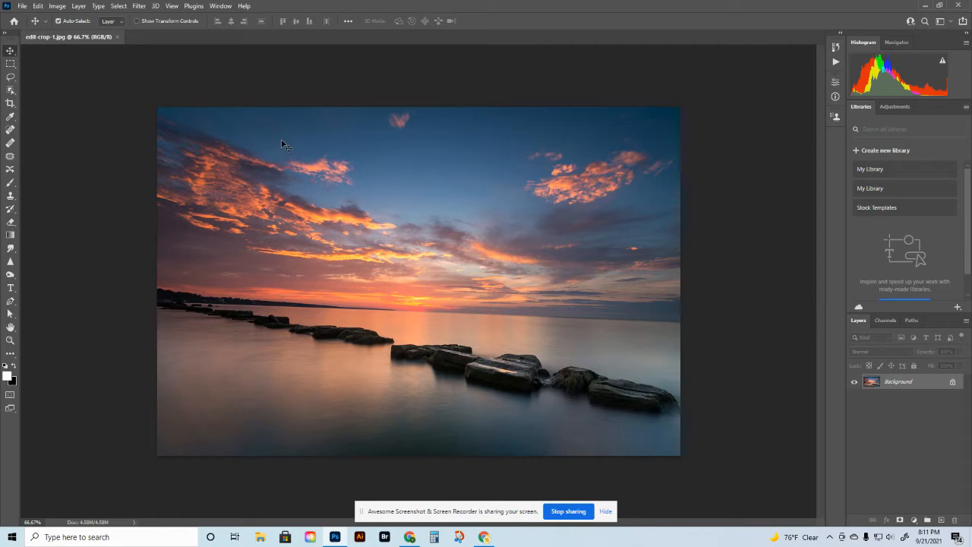
Detach and close the toolbox, and do the same with Layers.
{"action": "left_click_drag", "start_coordinate": [10, 43], "coordinate": [156, 95]}
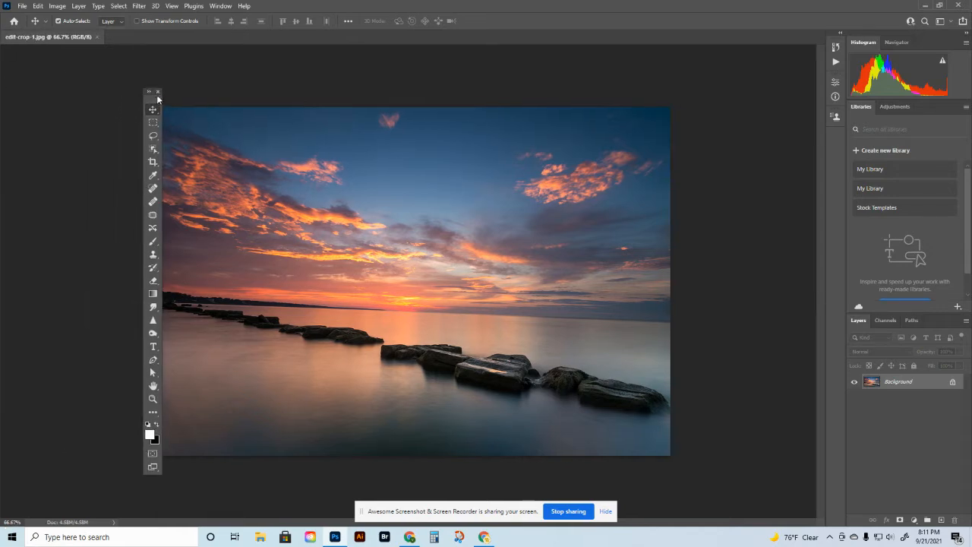
{"action": "left_click", "coordinate": [158, 93]}
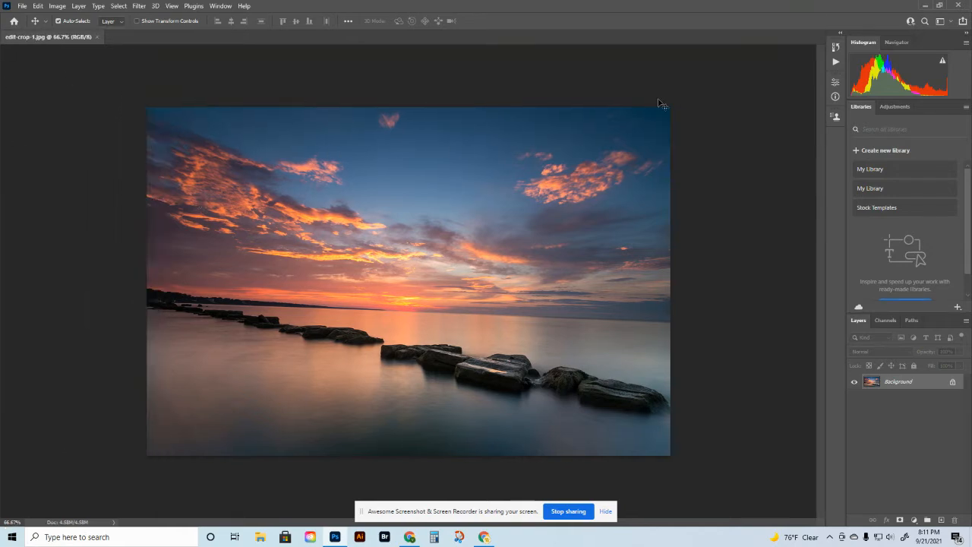
{"action": "left_click_drag", "start_coordinate": [858, 320], "coordinate": [547, 213]}
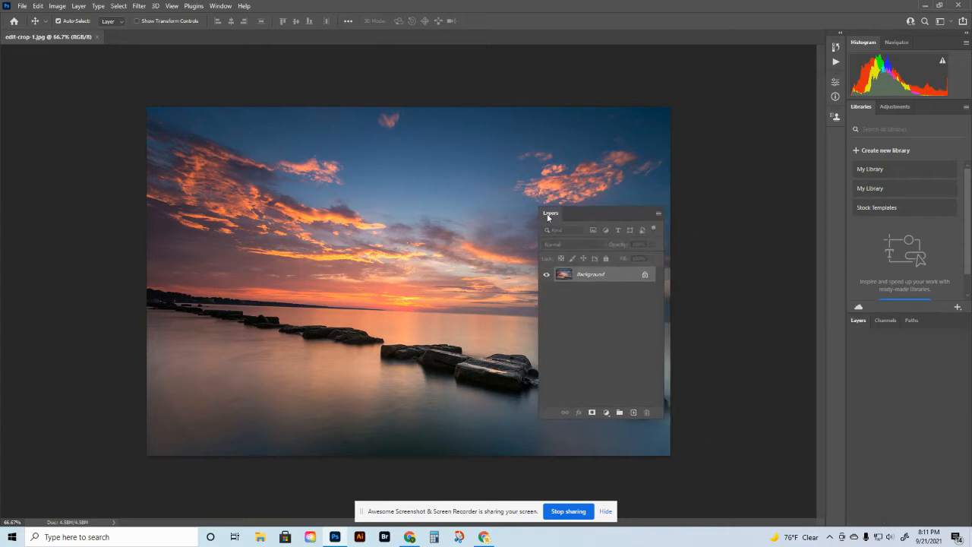
{"action": "left_click", "coordinate": [658, 203]}
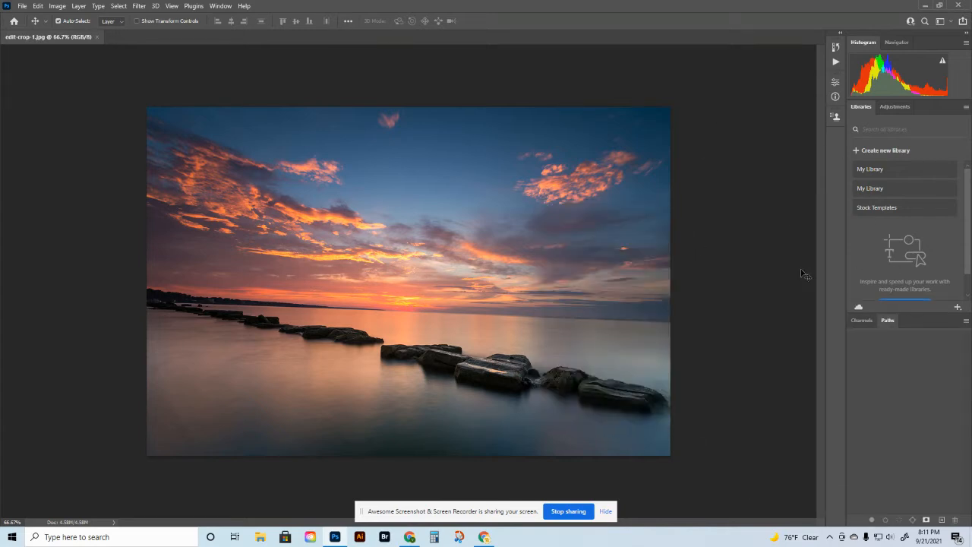
Reset the Photography workspace to its default layout and recheck which workspace is selected.
{"action": "left_click", "coordinate": [221, 6]}
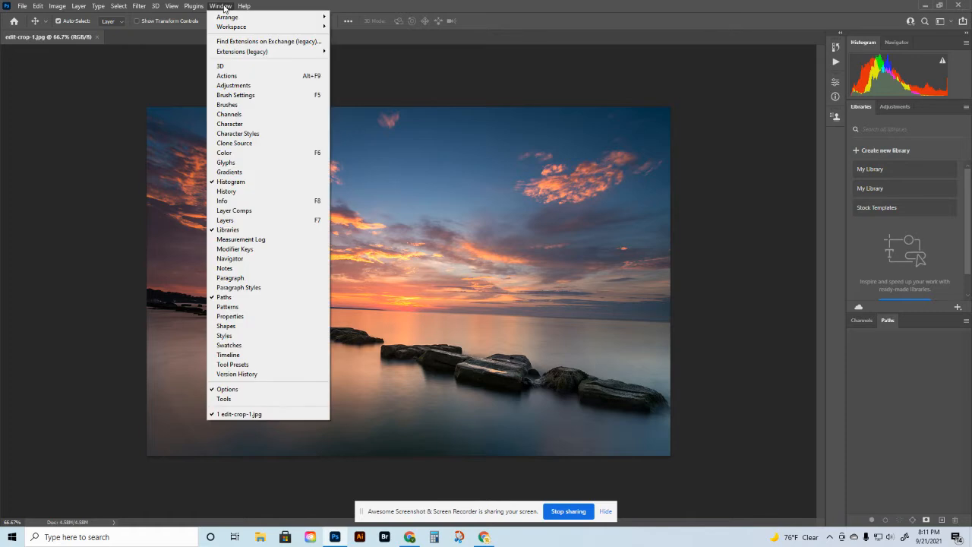
{"action": "mouse_move", "coordinate": [236, 27]}
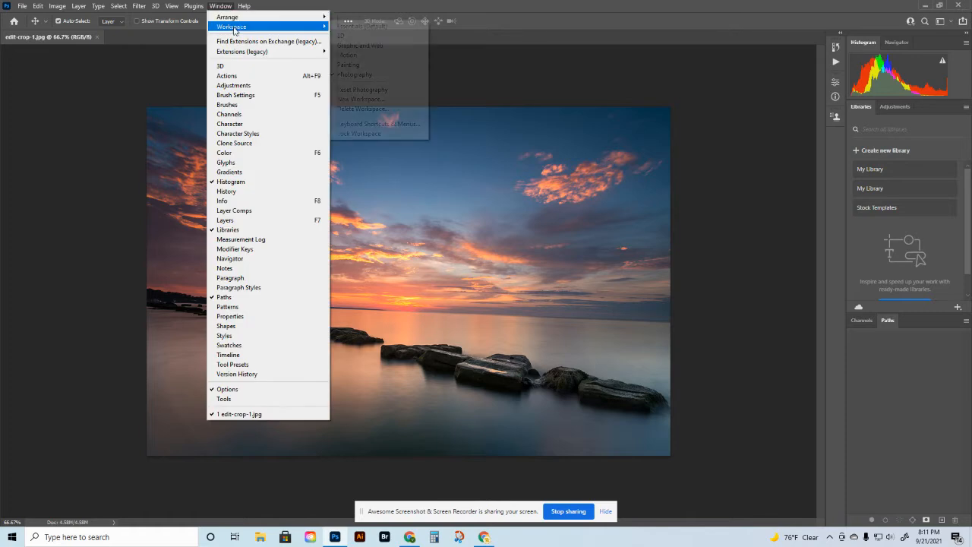
{"action": "left_click", "coordinate": [370, 94]}
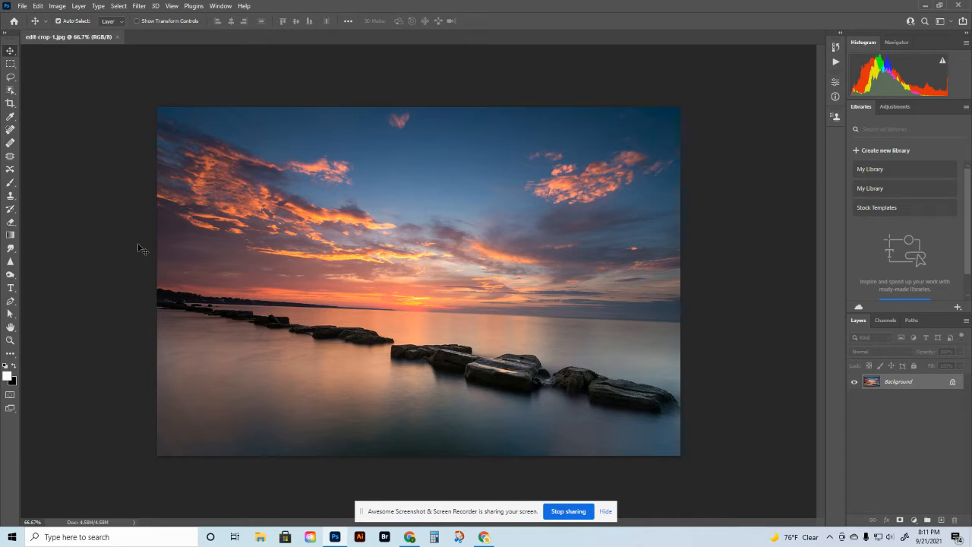
{"action": "left_click", "coordinate": [220, 6]}
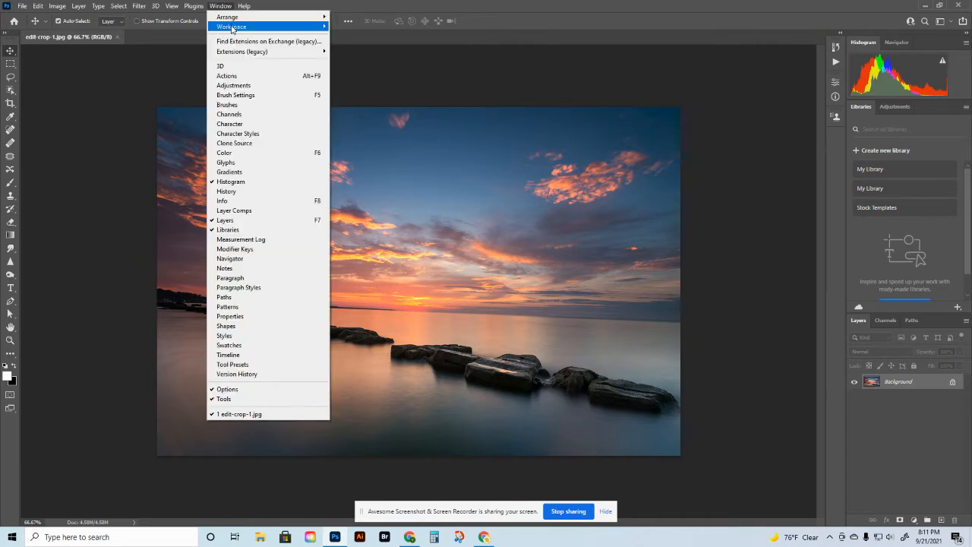
{"action": "mouse_move", "coordinate": [232, 29]}
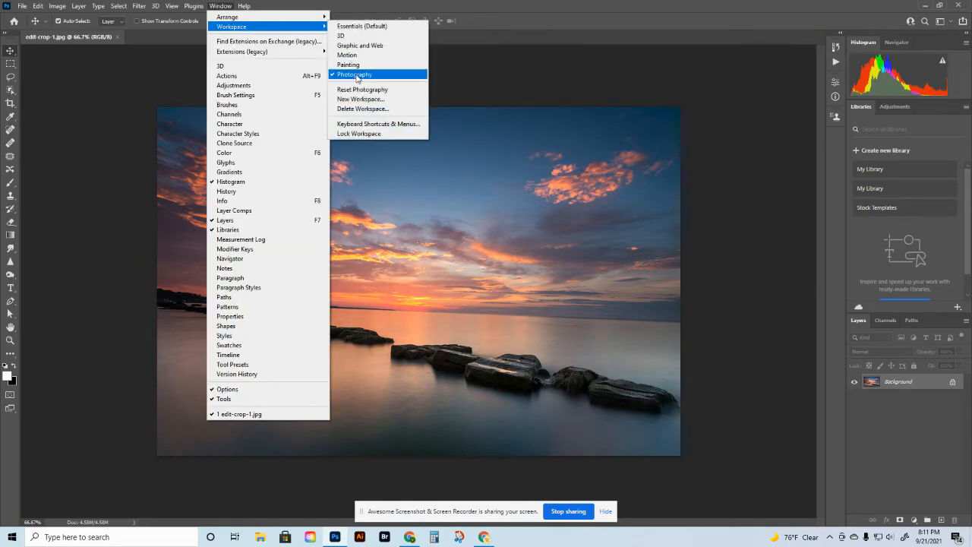
{"action": "left_click", "coordinate": [289, 5]}
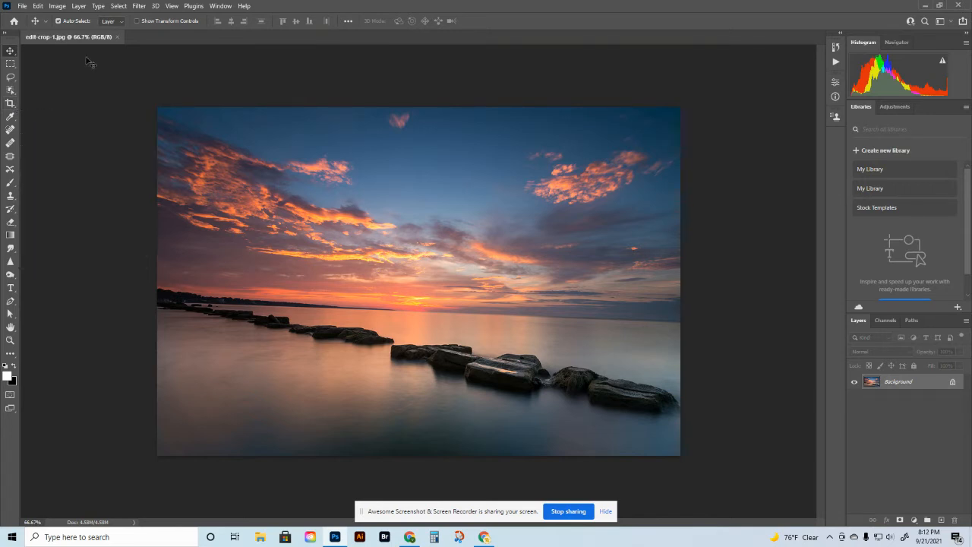
Crop the photo freehand, cutting away the upper sky and a strip along the left side while keeping the large rocks.
{"action": "key", "text": "c"}
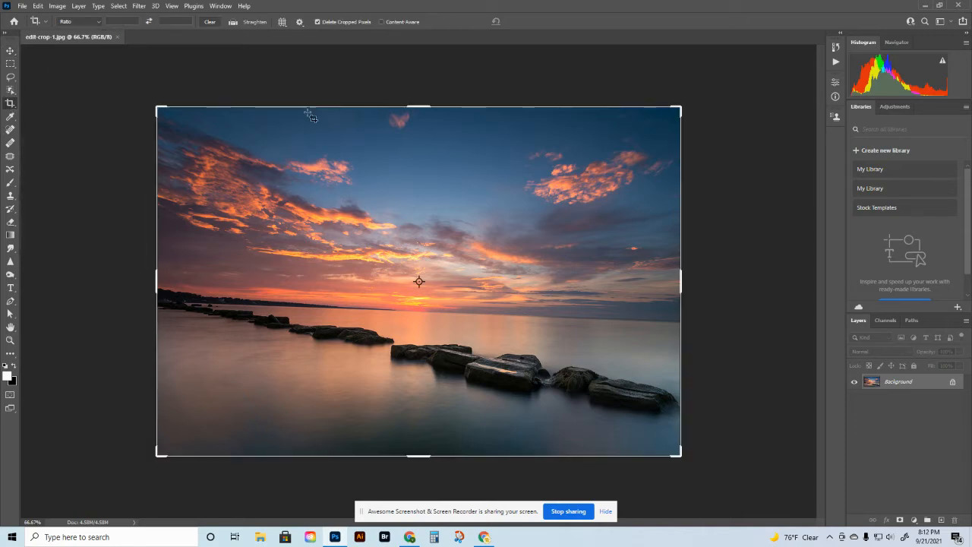
{"action": "left_click_drag", "start_coordinate": [416, 106], "coordinate": [409, 176]}
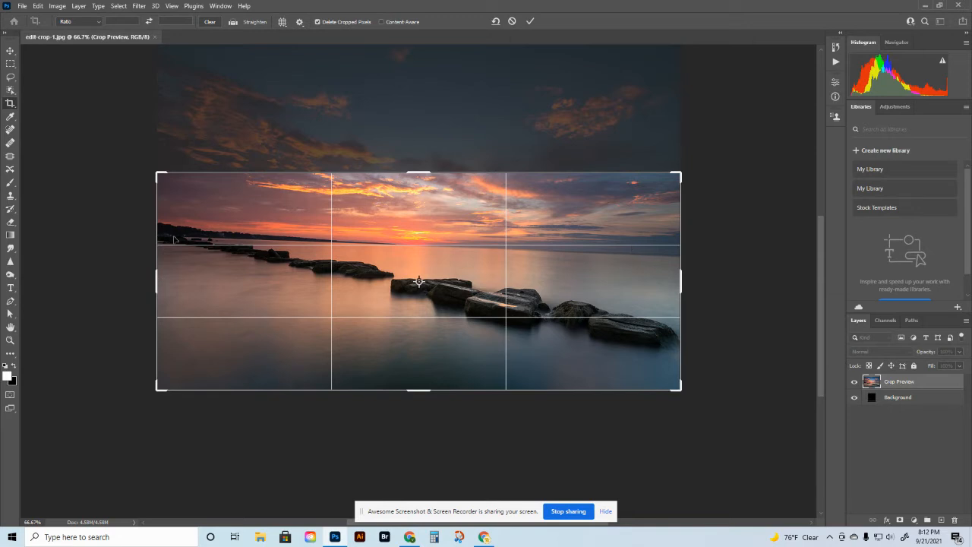
{"action": "left_click_drag", "start_coordinate": [155, 278], "coordinate": [233, 278]}
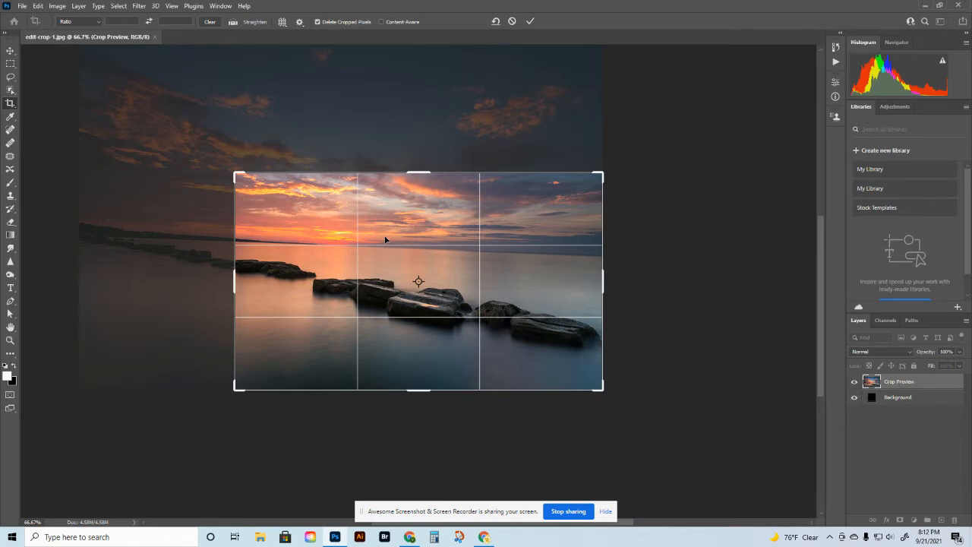
{"action": "key", "text": "Return"}
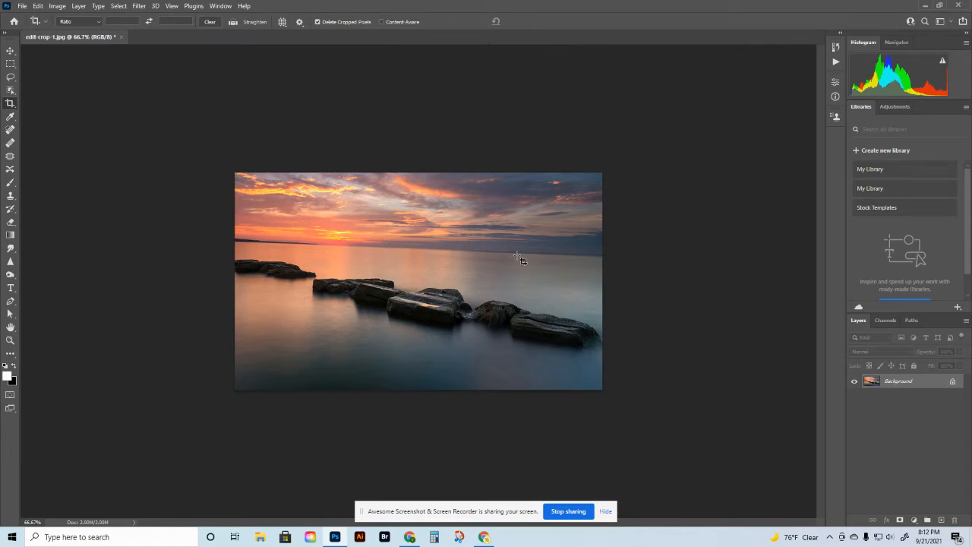
Undo the crop and redo it, checking the available undo and redo commands after each change.
{"action": "key", "text": "ctrl"}
{"action": "key", "text": "ctrl+z"}
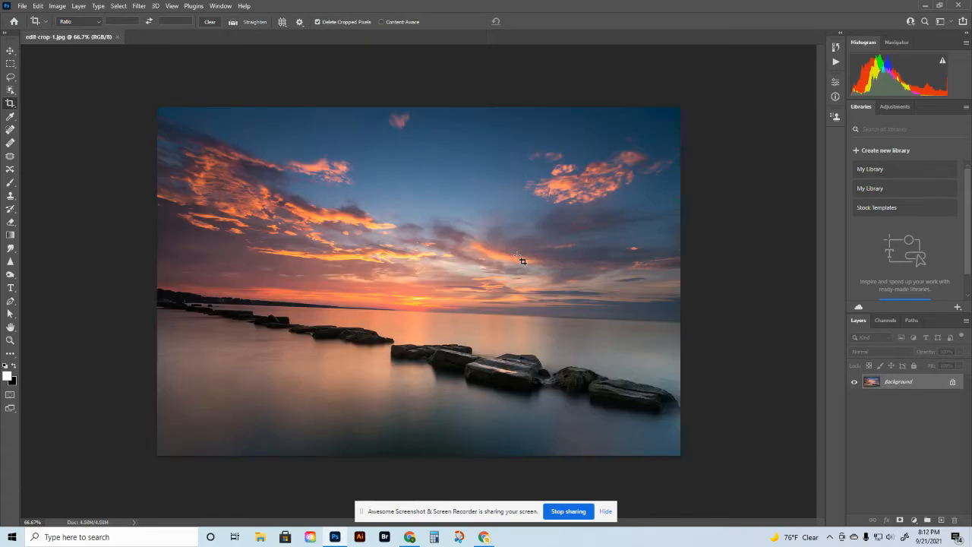
{"action": "left_click", "coordinate": [38, 7]}
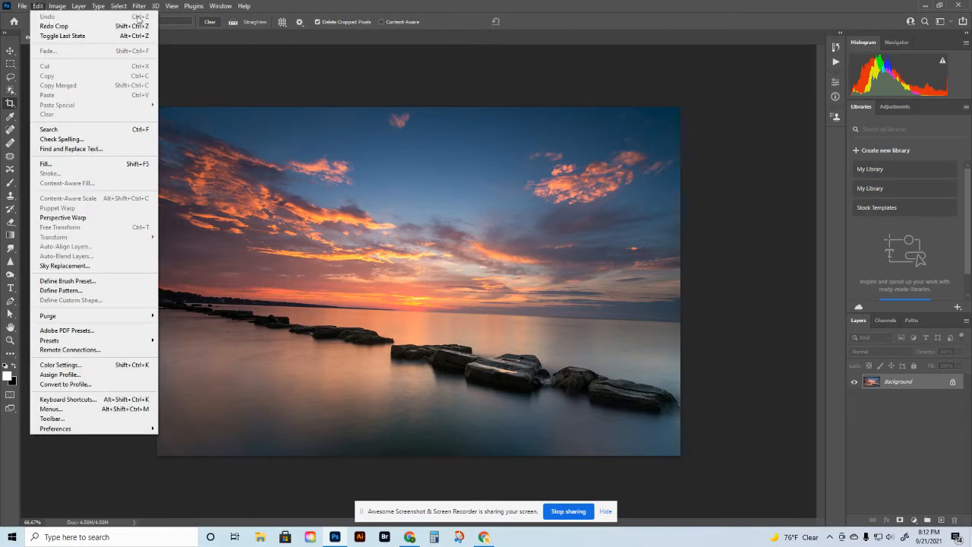
{"action": "left_click", "coordinate": [307, 6]}
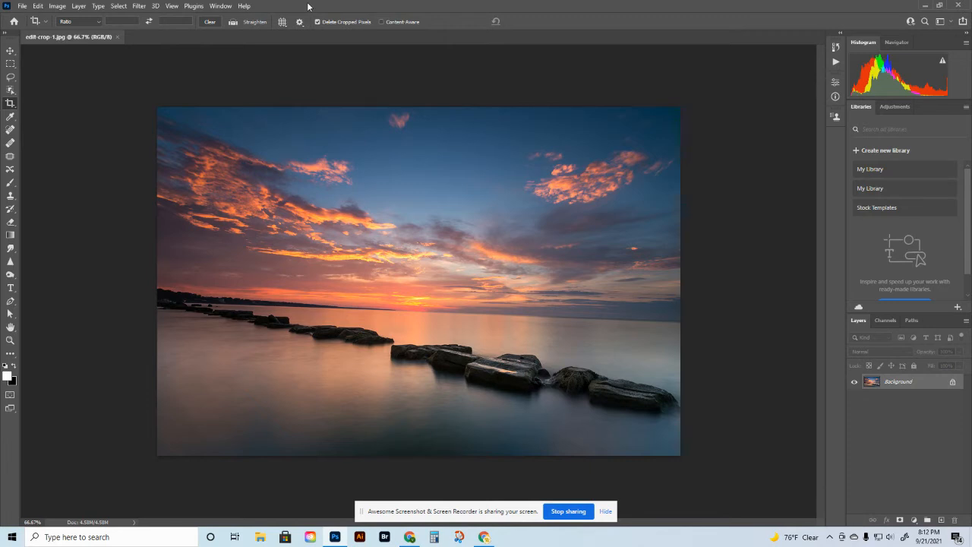
{"action": "key", "text": "ctrl+shift+z"}
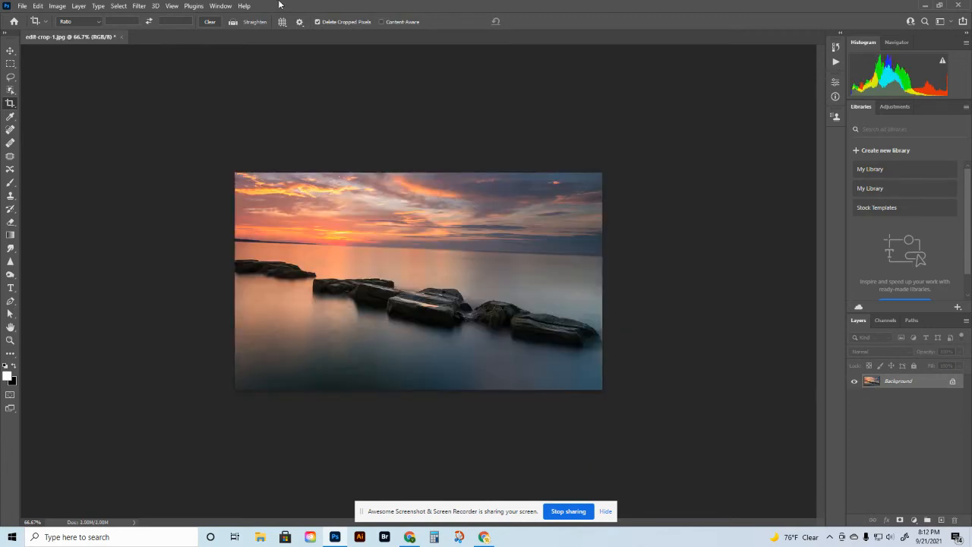
{"action": "left_click", "coordinate": [36, 8]}
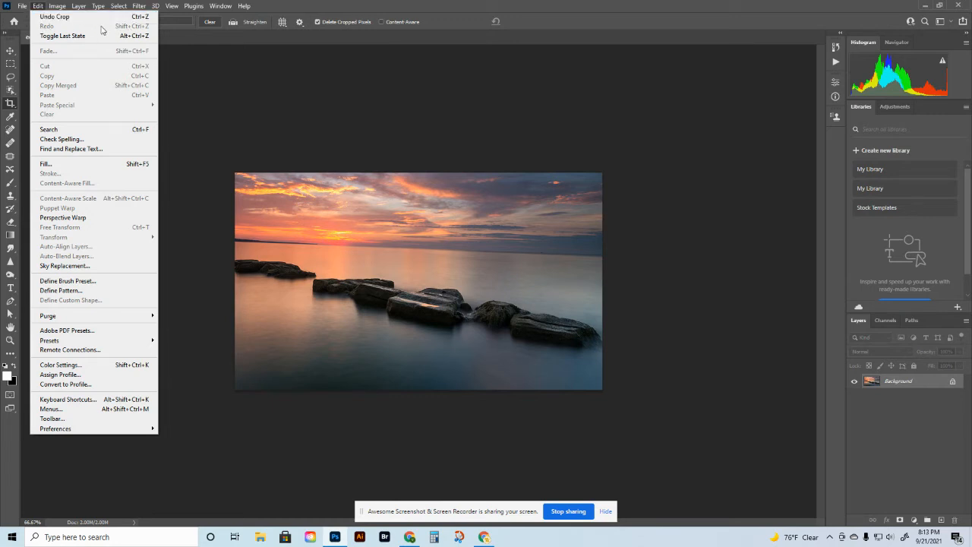
{"action": "left_click", "coordinate": [431, 6]}
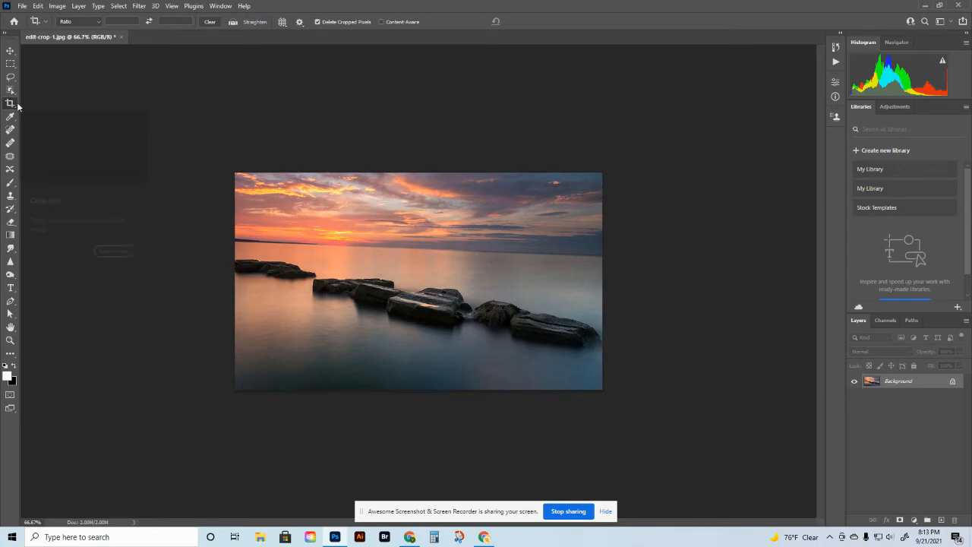
Straighten the photo along the sea horizon and apply it, trying a second straightening along the same line.
{"action": "left_click", "coordinate": [233, 23]}
{"action": "left_click_drag", "start_coordinate": [257, 243], "coordinate": [590, 256]}
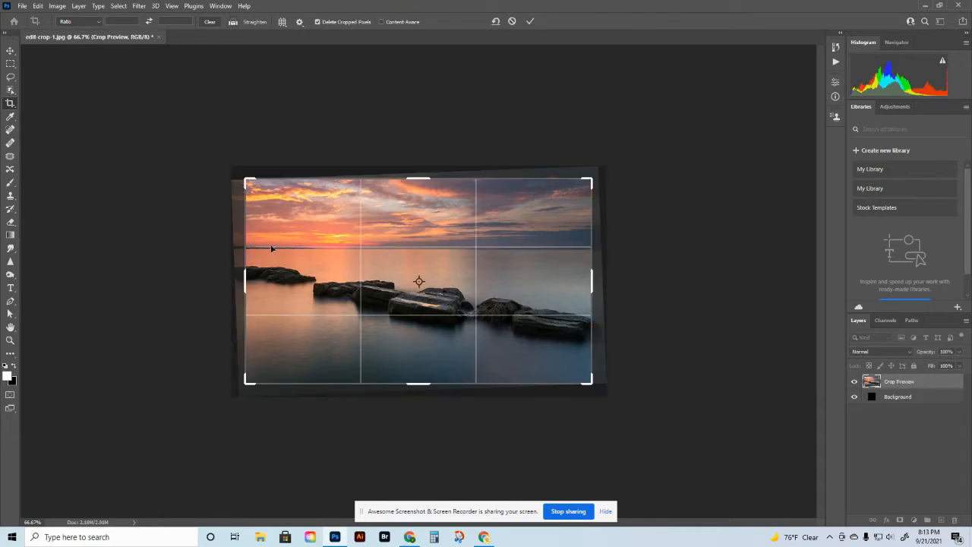
{"action": "key", "text": "Return"}
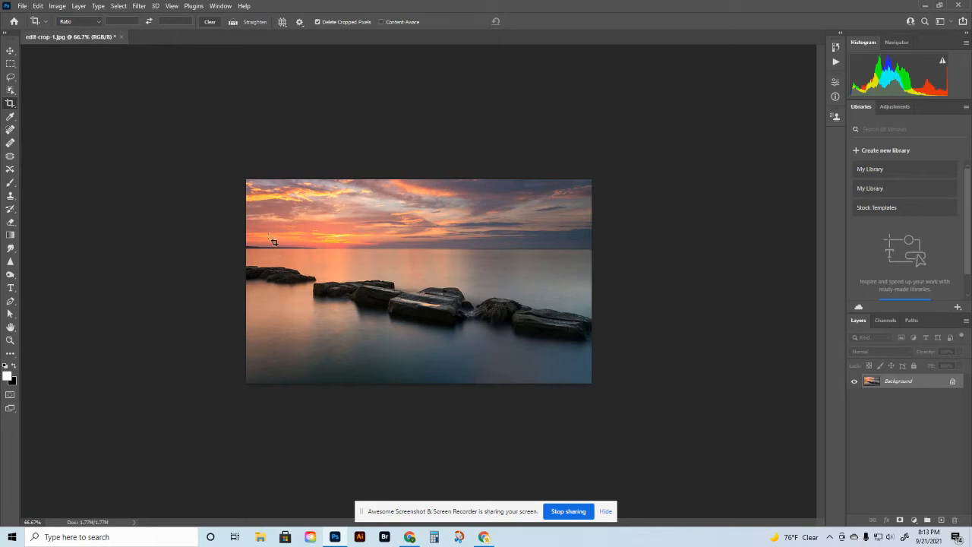
{"action": "left_click_drag", "start_coordinate": [272, 248], "coordinate": [544, 249]}
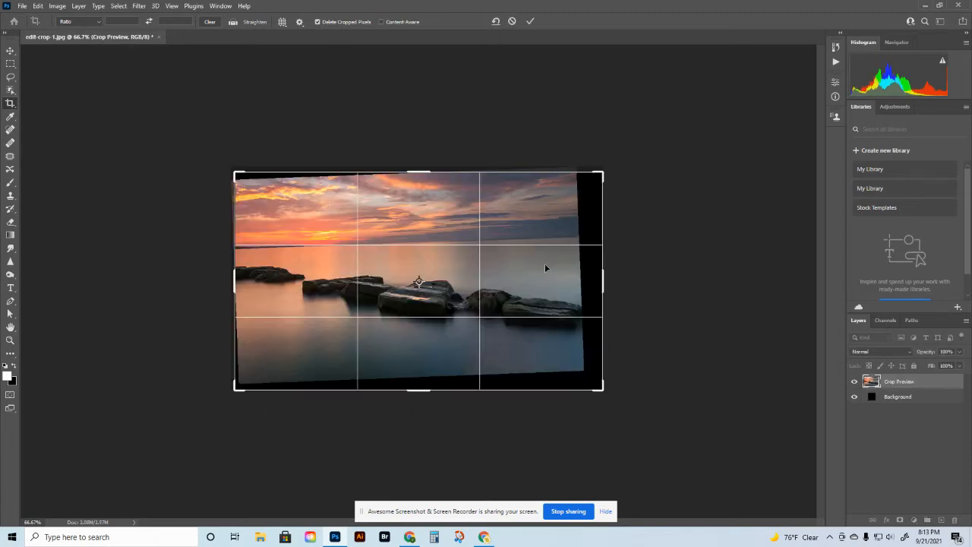
{"action": "key", "text": "Return"}
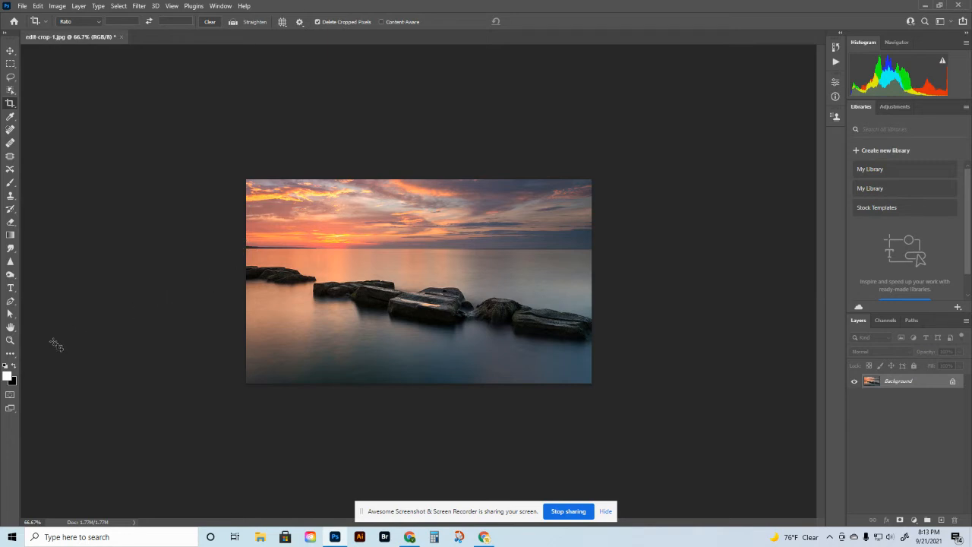
Use the Zoom tool to enlarge the rocks to 300% and zoom back out to 100%.
{"action": "left_click", "coordinate": [11, 345]}
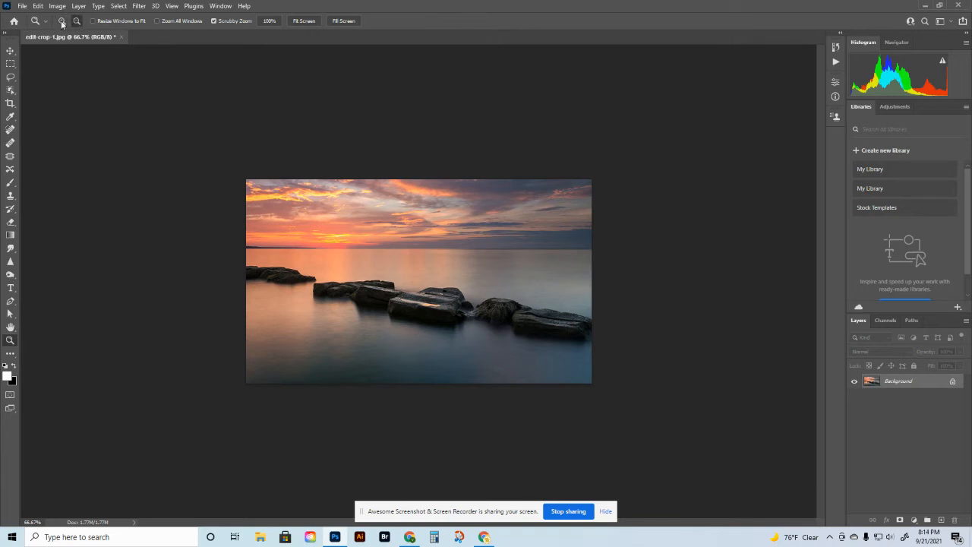
{"action": "left_click", "coordinate": [411, 273]}
{"action": "left_click", "coordinate": [417, 275]}
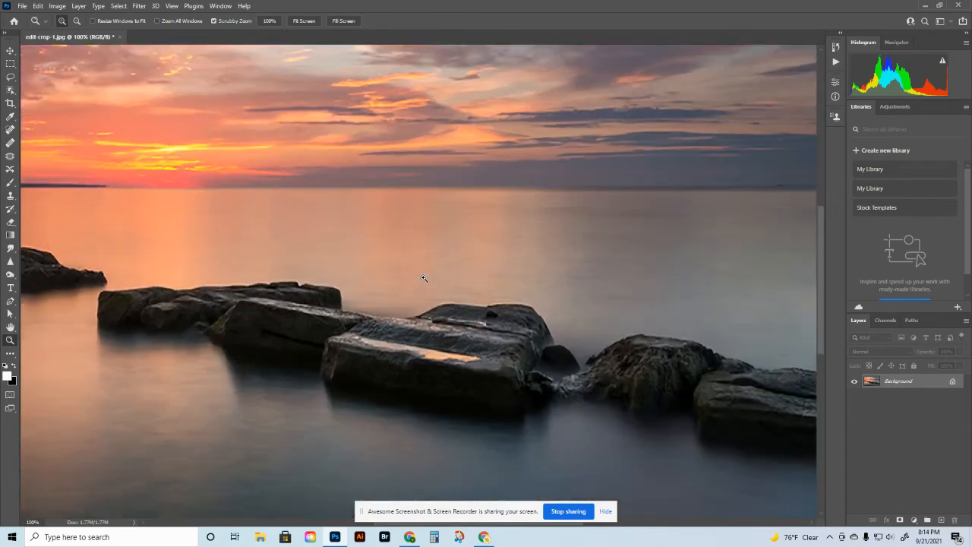
{"action": "left_click", "coordinate": [423, 278]}
{"action": "left_click", "coordinate": [77, 22]}
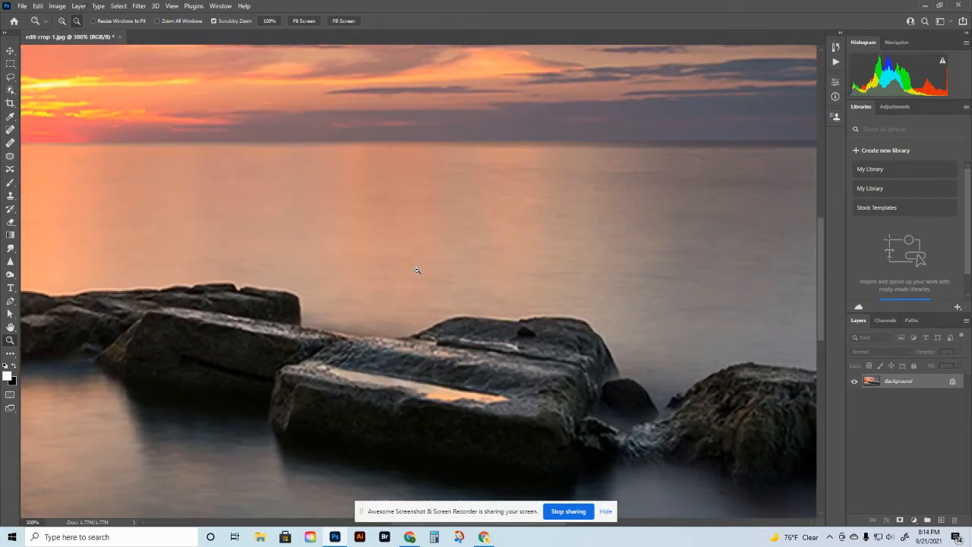
{"action": "left_click", "coordinate": [417, 269]}
{"action": "left_click", "coordinate": [417, 270]}
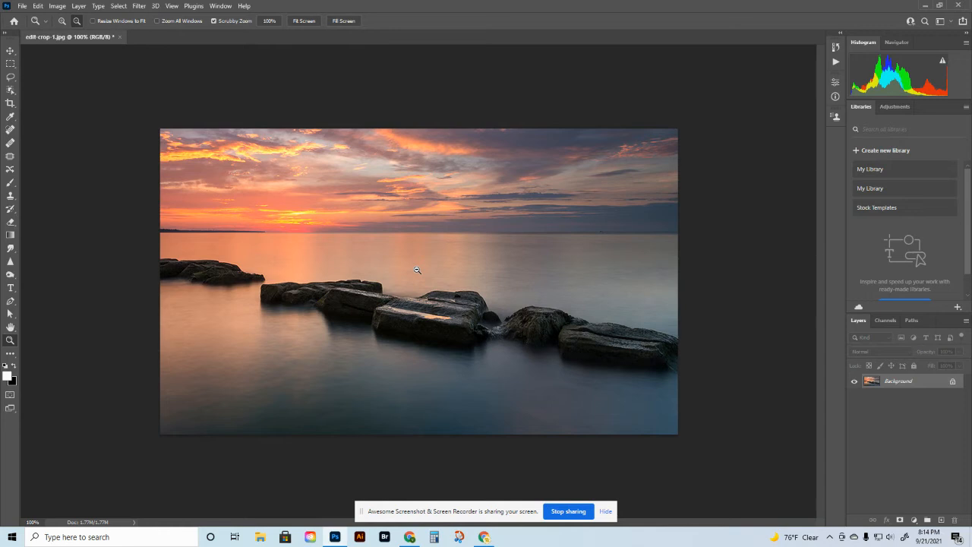
{"action": "left_click", "coordinate": [417, 274]}
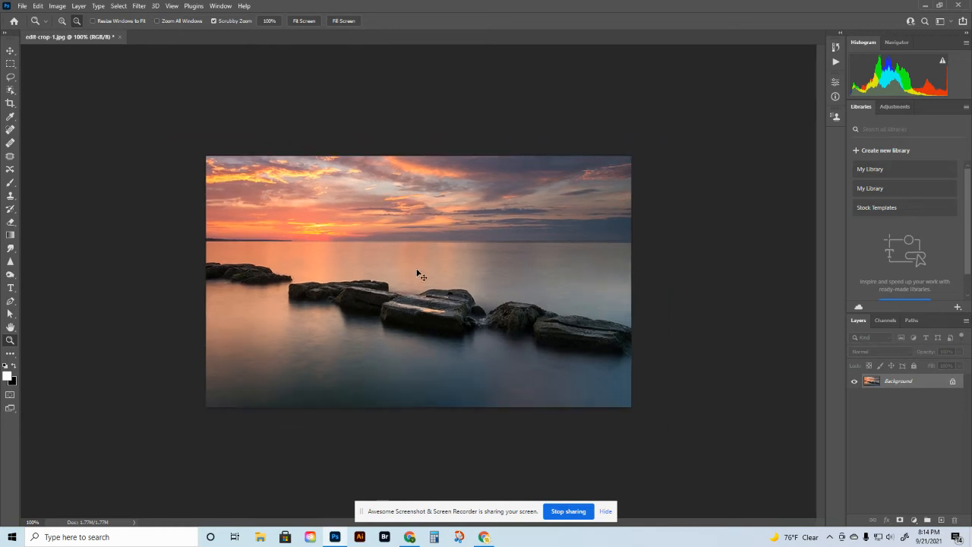
Practise temporarily reversing the zoom direction over the photo, ending on the rocks at 400%.
{"action": "left_click", "coordinate": [417, 274], "text": "alt"}
{"action": "left_click", "coordinate": [417, 272], "text": "alt"}
{"action": "left_click", "coordinate": [417, 271]}
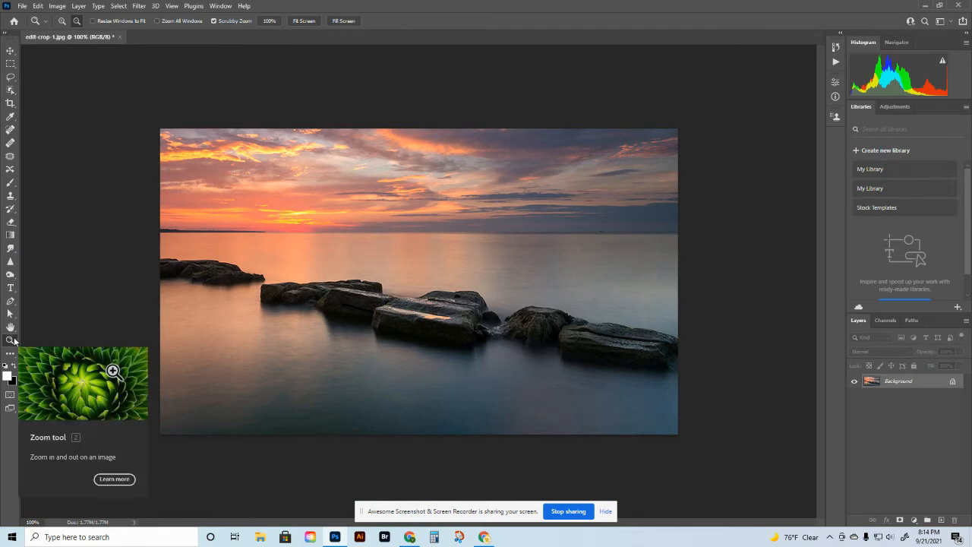
{"action": "left_click", "coordinate": [328, 308]}
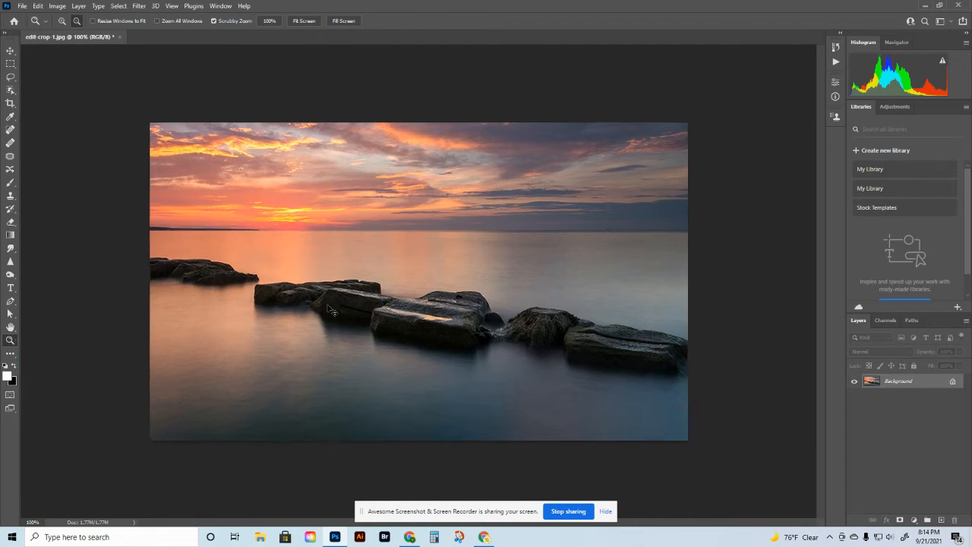
{"action": "left_click", "coordinate": [327, 308]}
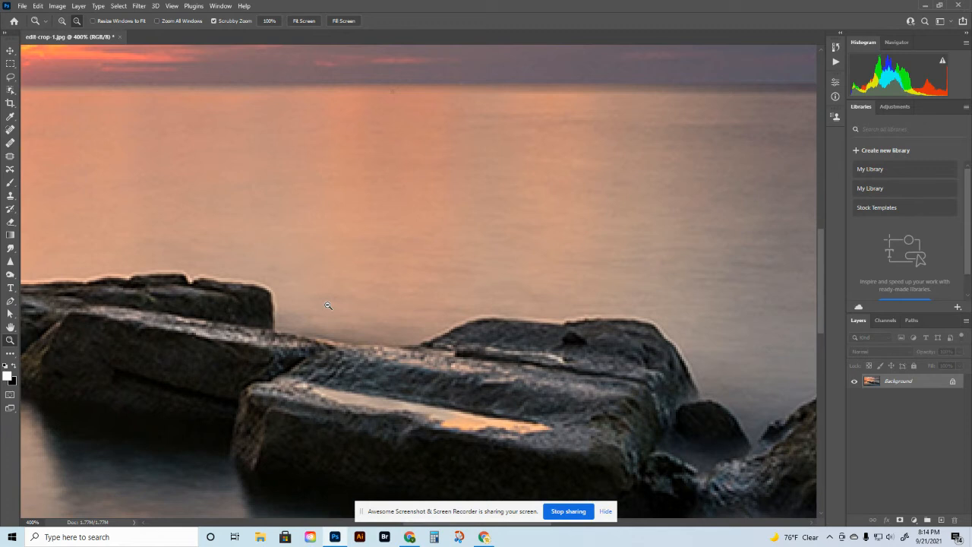
Rotate the canvas view to about -1° with the Rotate View tool.
{"action": "left_click", "coordinate": [11, 327]}
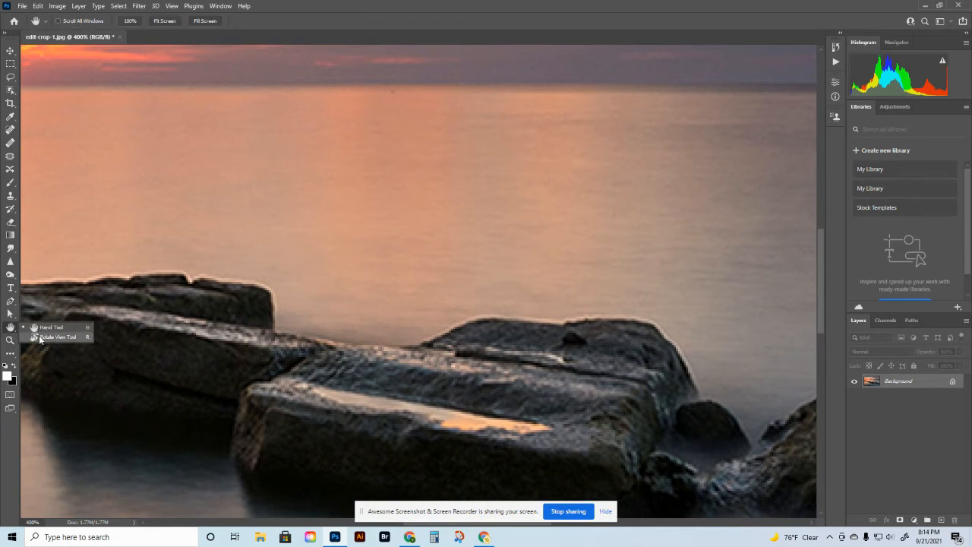
{"action": "left_click", "coordinate": [41, 337]}
{"action": "left_click", "coordinate": [16, 332]}
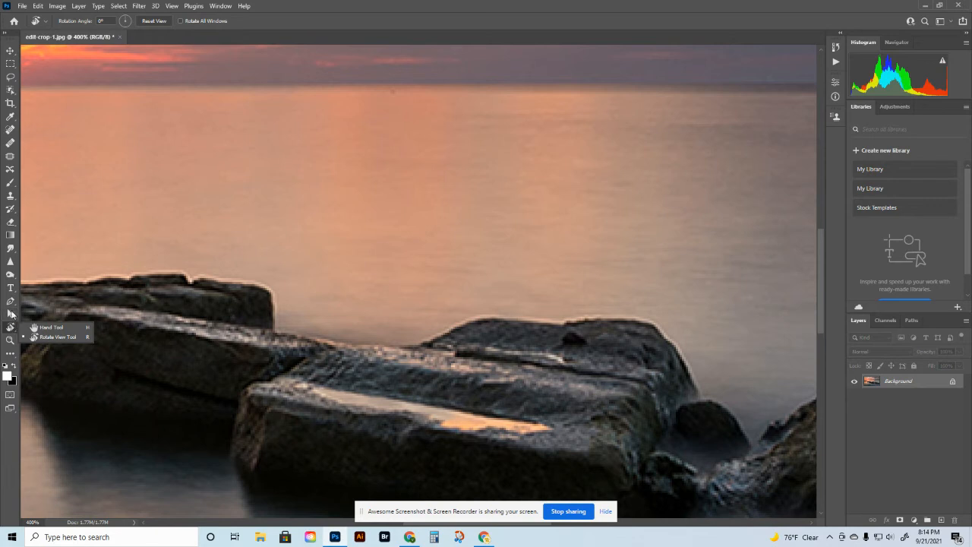
{"action": "left_click", "coordinate": [11, 312]}
{"action": "left_click", "coordinate": [13, 329]}
{"action": "left_click", "coordinate": [46, 337]}
{"action": "left_click_drag", "start_coordinate": [202, 306], "coordinate": [247, 310]}
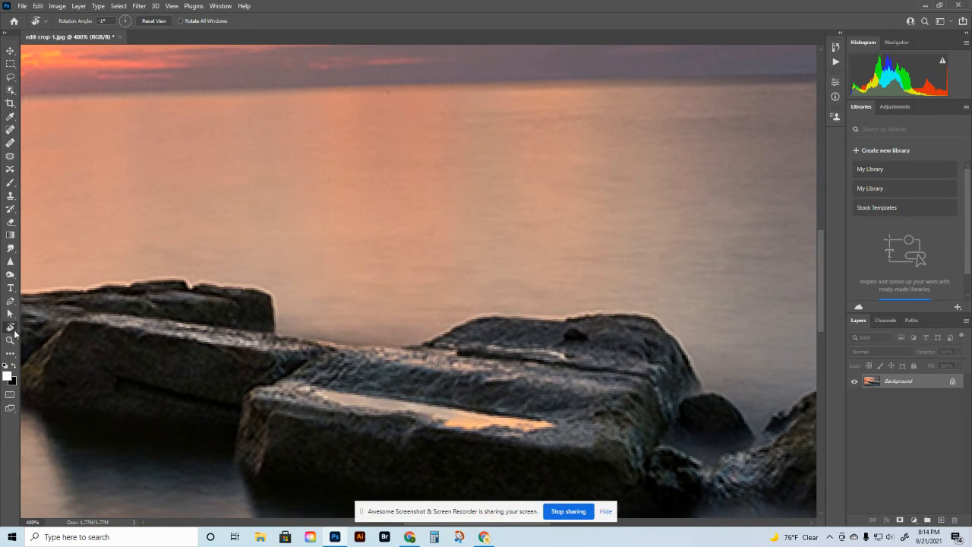
Pan the enlarged photo with the Hand tool across the horizon and sunset and back to the rocks.
{"action": "right_click", "coordinate": [11, 328]}
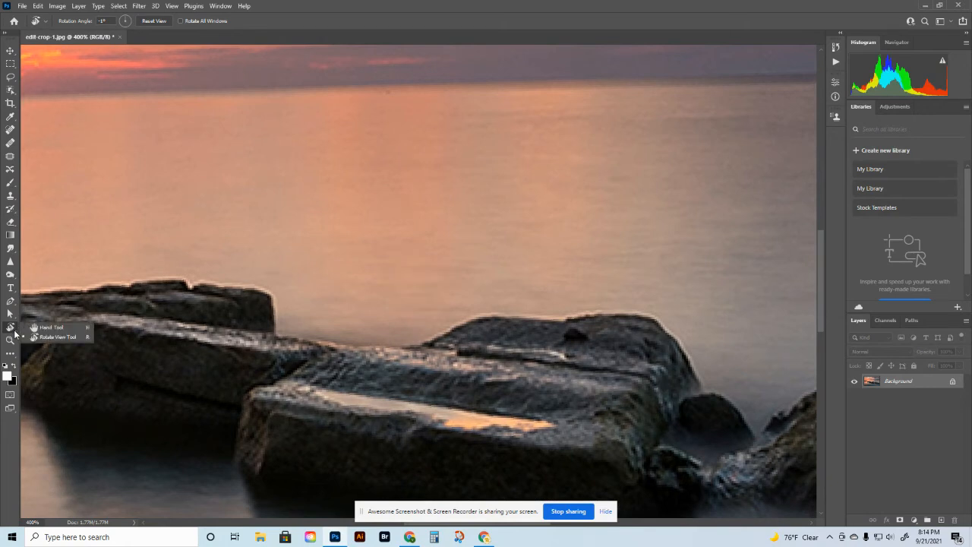
{"action": "left_click", "coordinate": [58, 329]}
{"action": "left_click_drag", "start_coordinate": [217, 351], "coordinate": [572, 278]}
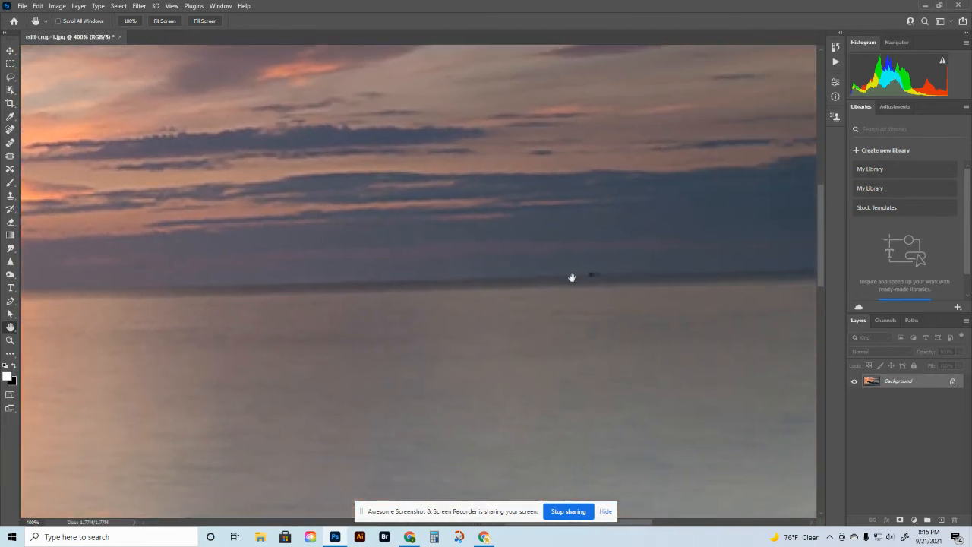
{"action": "left_click_drag", "start_coordinate": [699, 327], "coordinate": [515, 270]}
{"action": "left_click_drag", "start_coordinate": [238, 265], "coordinate": [402, 290]}
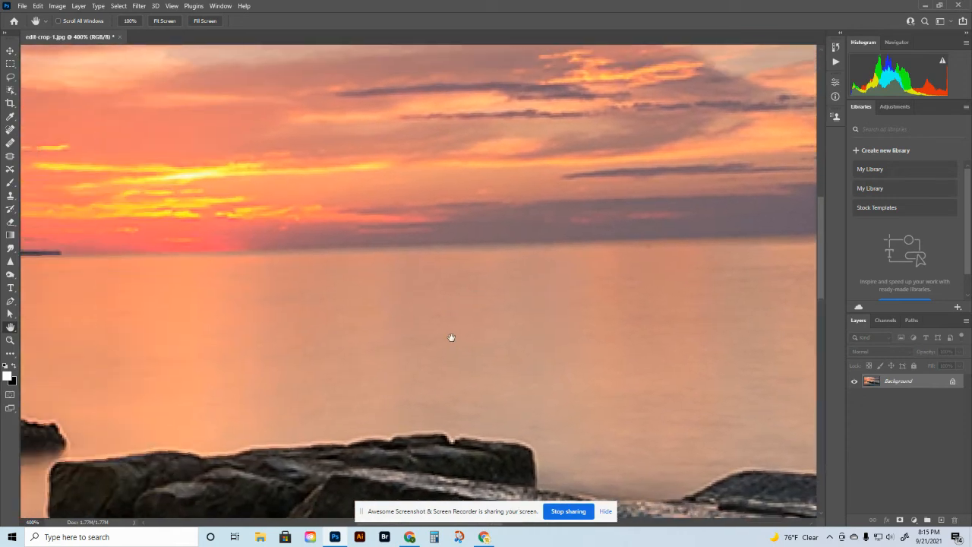
{"action": "left_click_drag", "start_coordinate": [451, 337], "coordinate": [314, 211]}
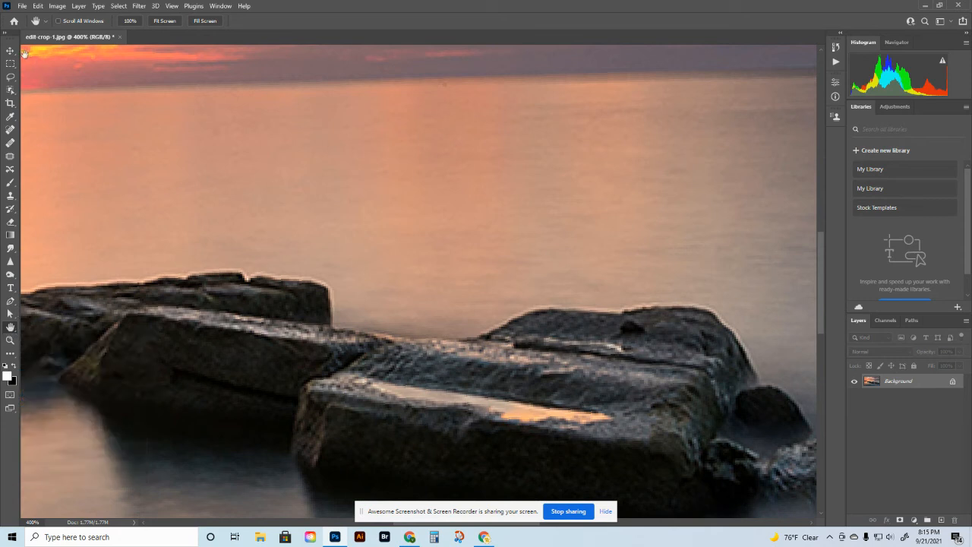
Activate the Crop tool, pan around the enlarged photo while keeping it active, and return the view to 100%.
{"action": "left_click", "coordinate": [10, 103]}
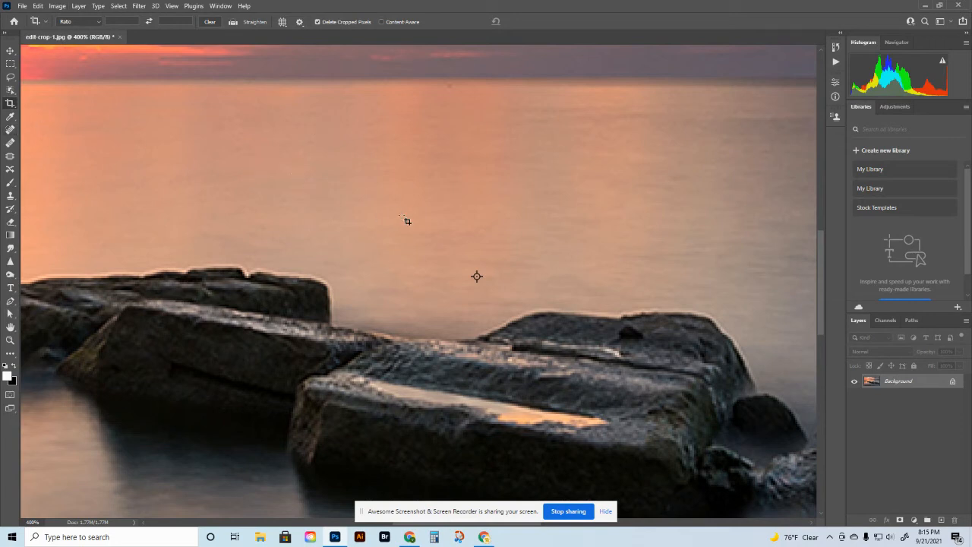
{"action": "left_click_drag", "start_coordinate": [423, 210], "coordinate": [485, 296]}
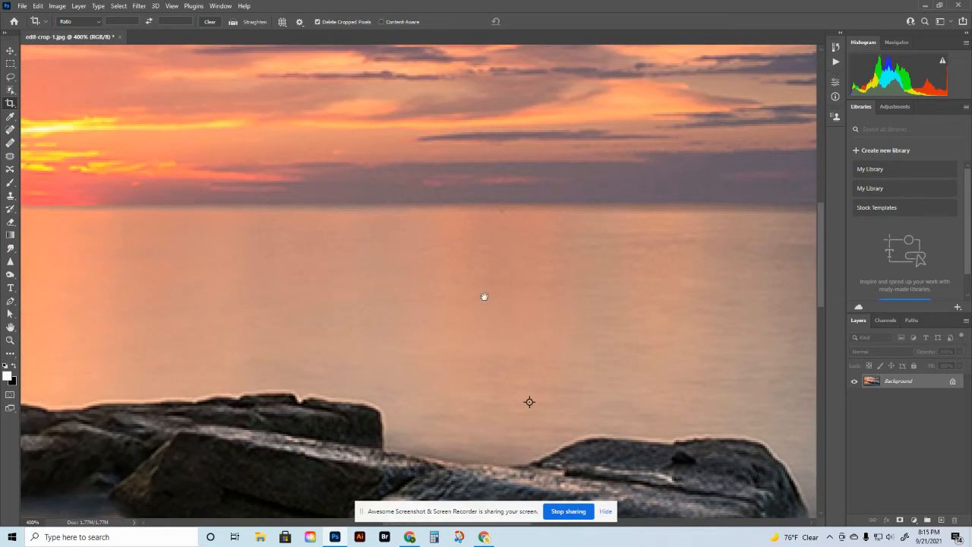
{"action": "left_click_drag", "start_coordinate": [352, 250], "coordinate": [289, 212]}
{"action": "left_click_drag", "start_coordinate": [466, 366], "coordinate": [388, 250]}
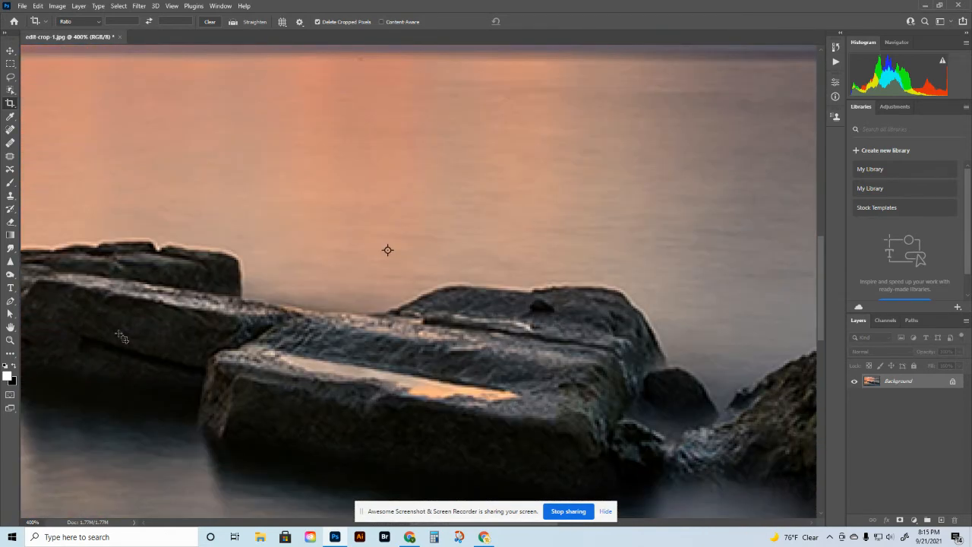
{"action": "left_click_drag", "start_coordinate": [296, 167], "coordinate": [480, 253]}
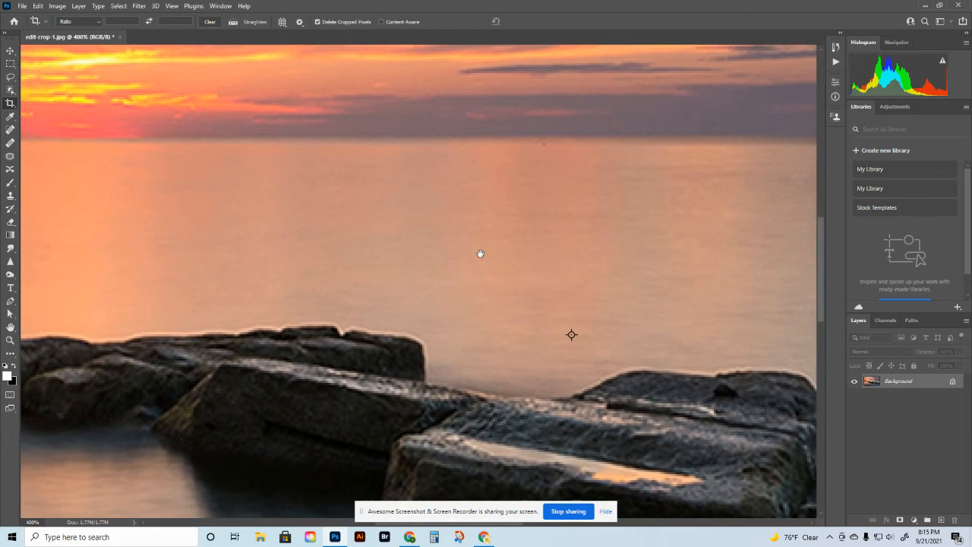
{"action": "left_click_drag", "start_coordinate": [414, 187], "coordinate": [289, 129]}
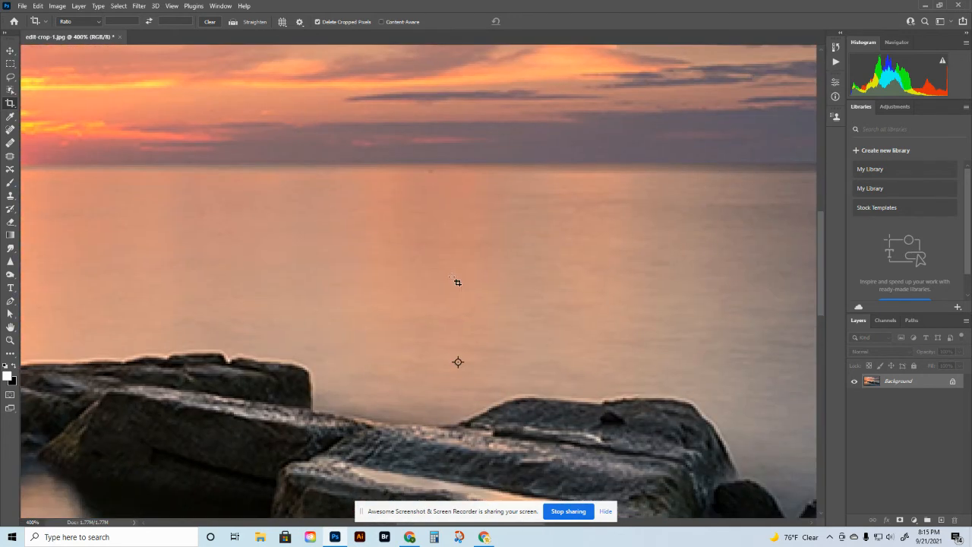
{"action": "key", "text": "ctrl+1"}
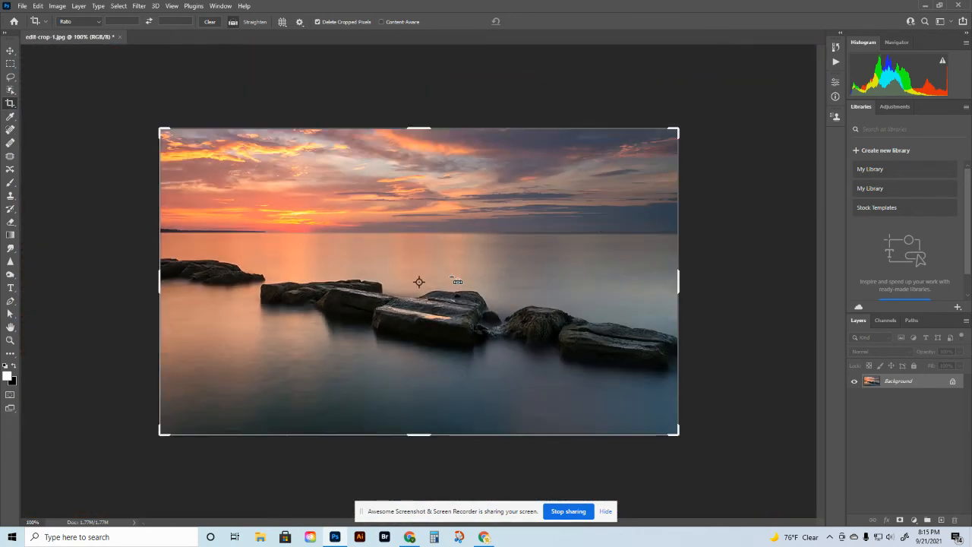
Rotate the canvas view to about -13° with the Rotate View tool and return to the Crop tool.
{"action": "left_click", "coordinate": [11, 327]}
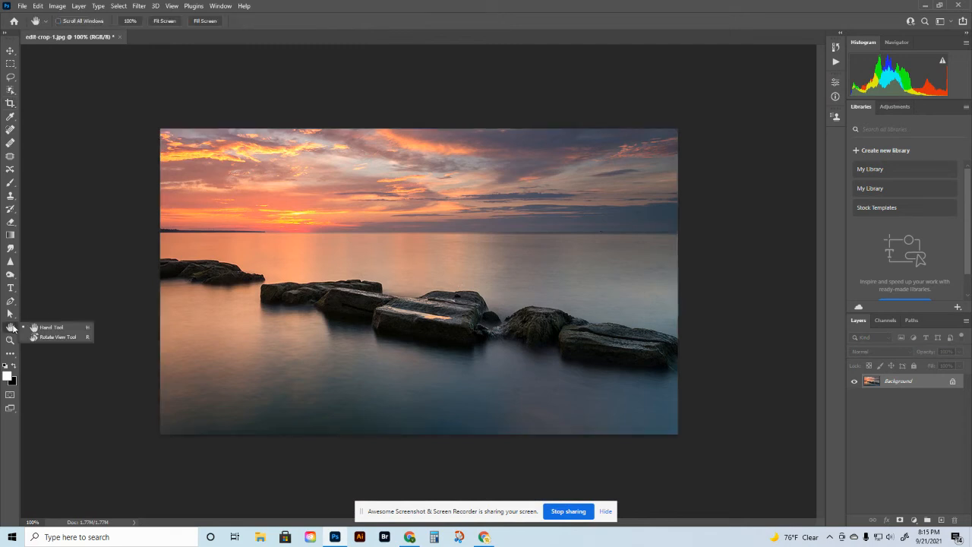
{"action": "left_click", "coordinate": [40, 339]}
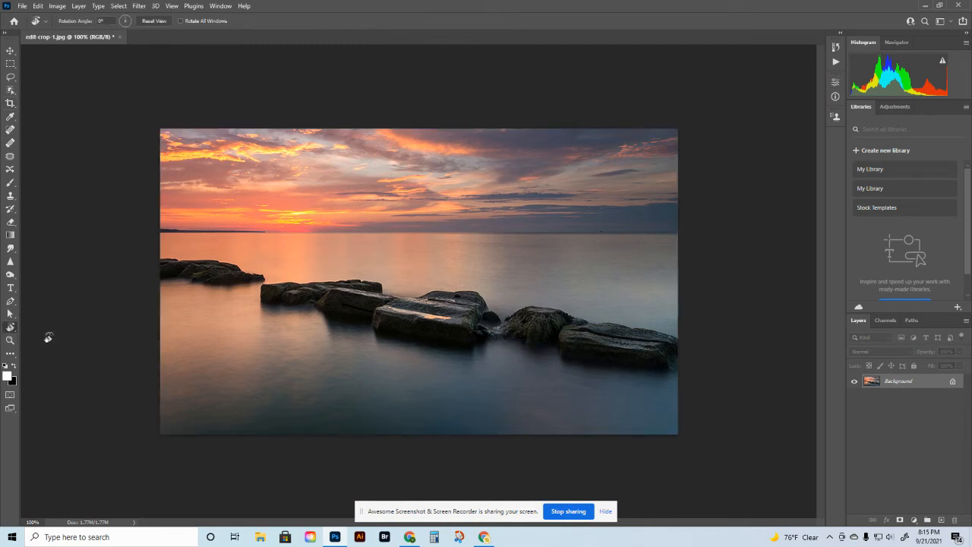
{"action": "left_click_drag", "start_coordinate": [157, 334], "coordinate": [186, 387]}
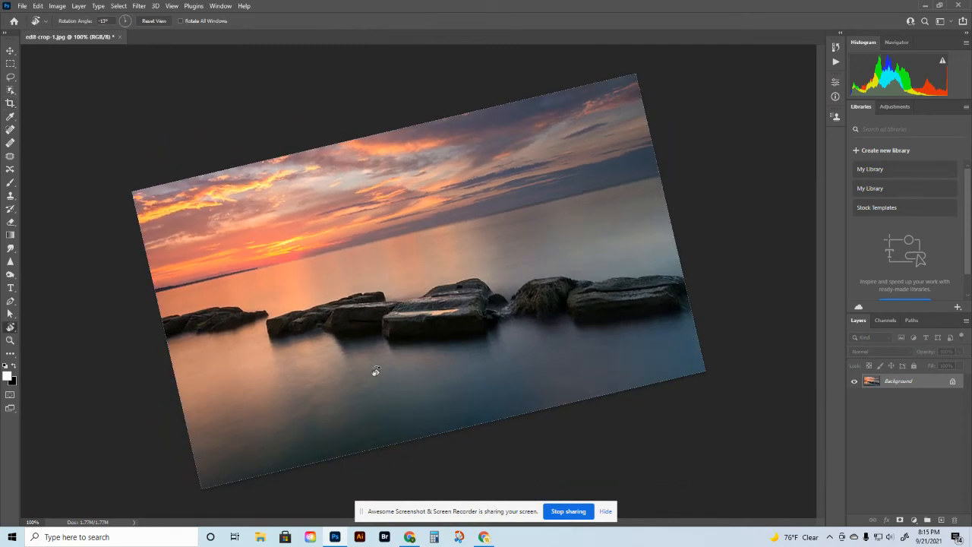
{"action": "left_click", "coordinate": [10, 104]}
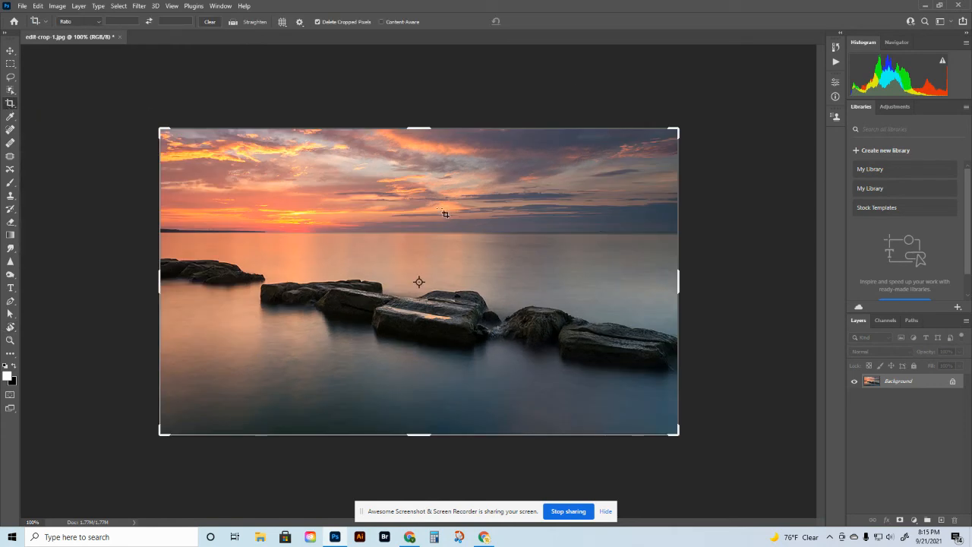
Switch to the Move tool and begin saving the cropped photo under Save As in Creative Cloud Files > Digital Photo 1.
{"action": "left_click", "coordinate": [10, 50]}
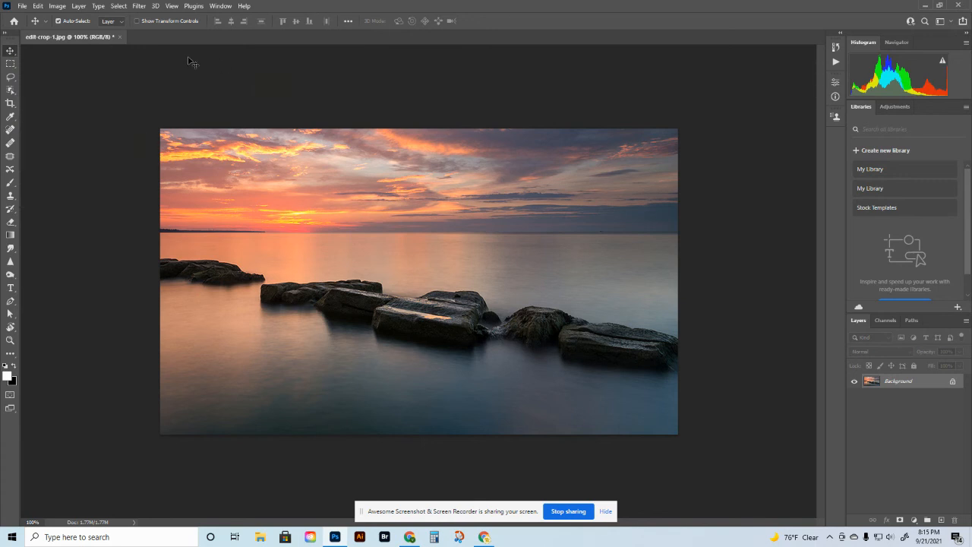
{"action": "left_click", "coordinate": [22, 6]}
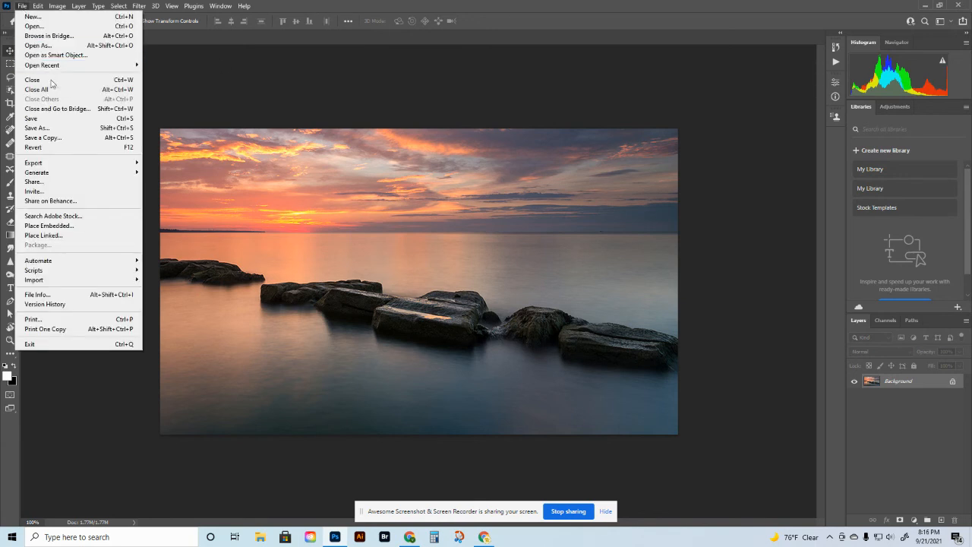
{"action": "left_click", "coordinate": [52, 129]}
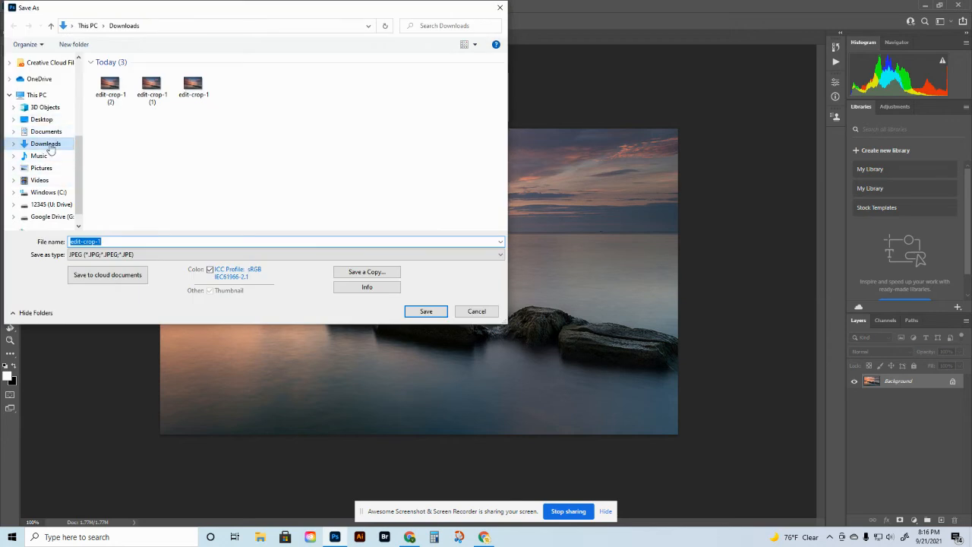
{"action": "scroll", "coordinate": [49, 132], "scroll_direction": "up", "scroll_amount": 2}
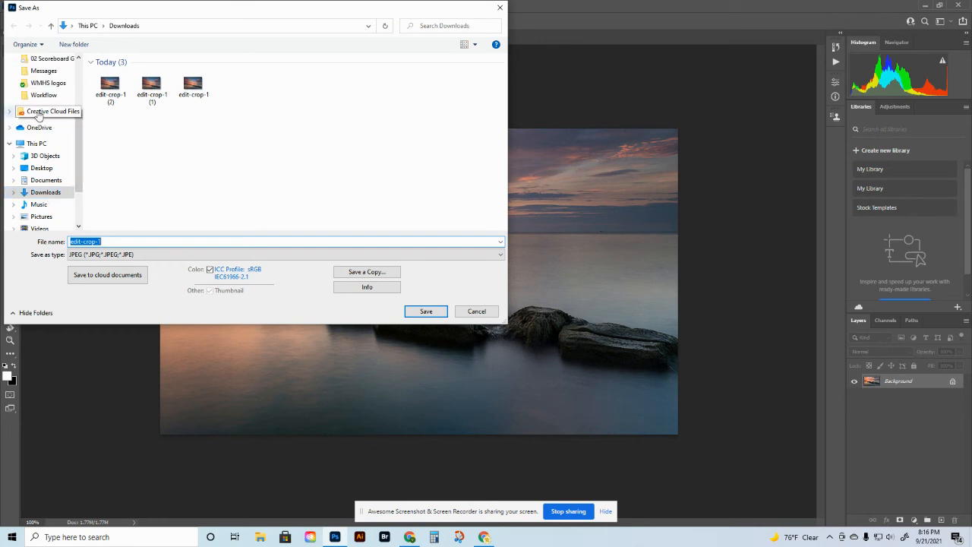
{"action": "left_click", "coordinate": [38, 112]}
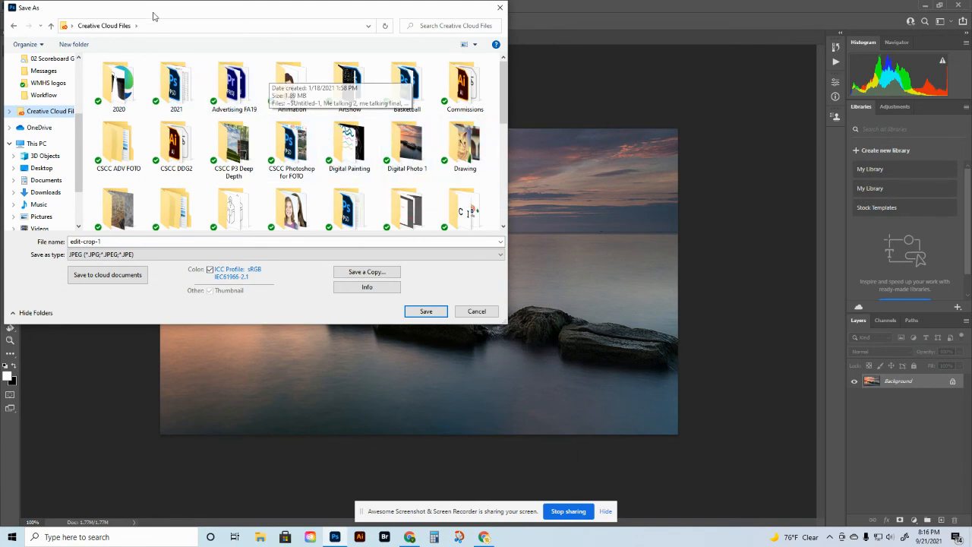
{"action": "double_click", "coordinate": [405, 162]}
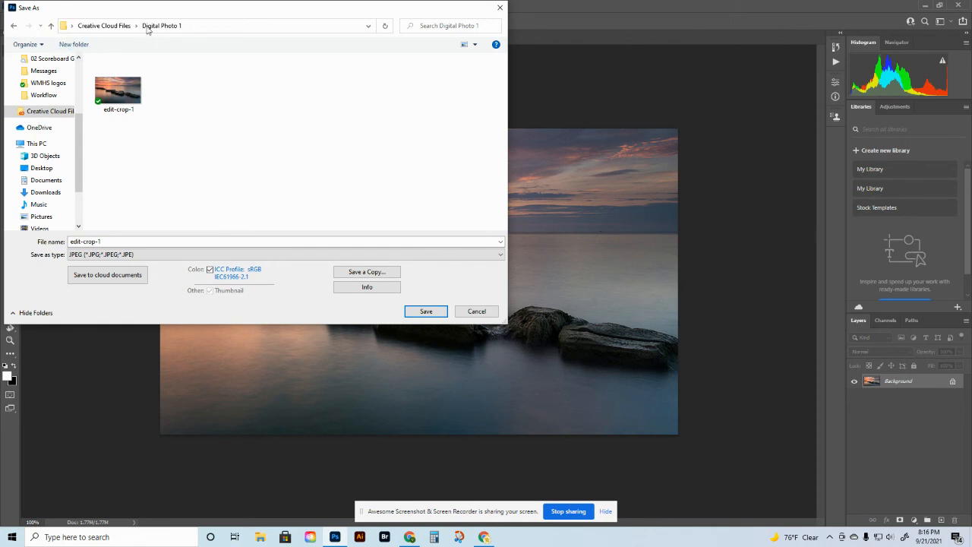
Save the photo as a JPEG named edit-crop-1, replacing the existing file in the Digital Photo 1 folder.
{"action": "left_click", "coordinate": [73, 255]}
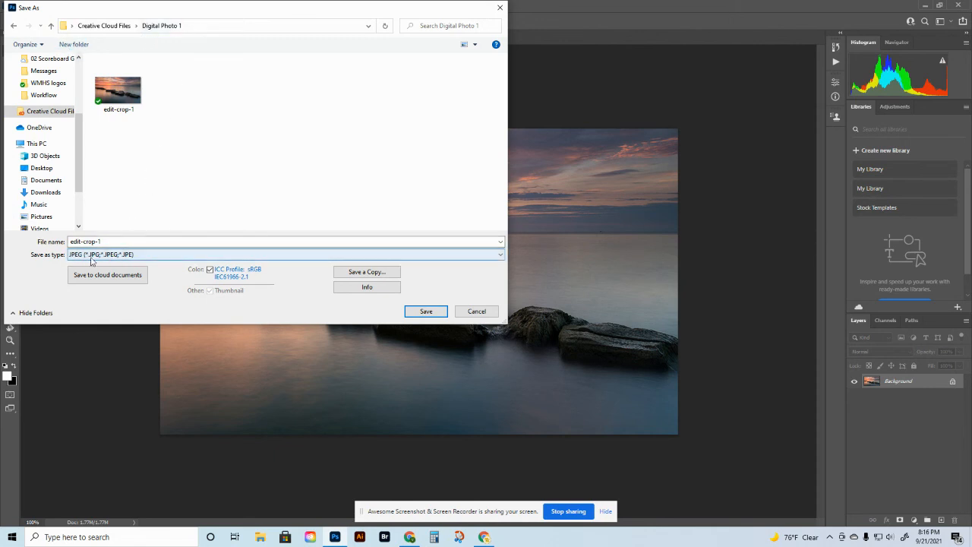
{"action": "left_click", "coordinate": [90, 243]}
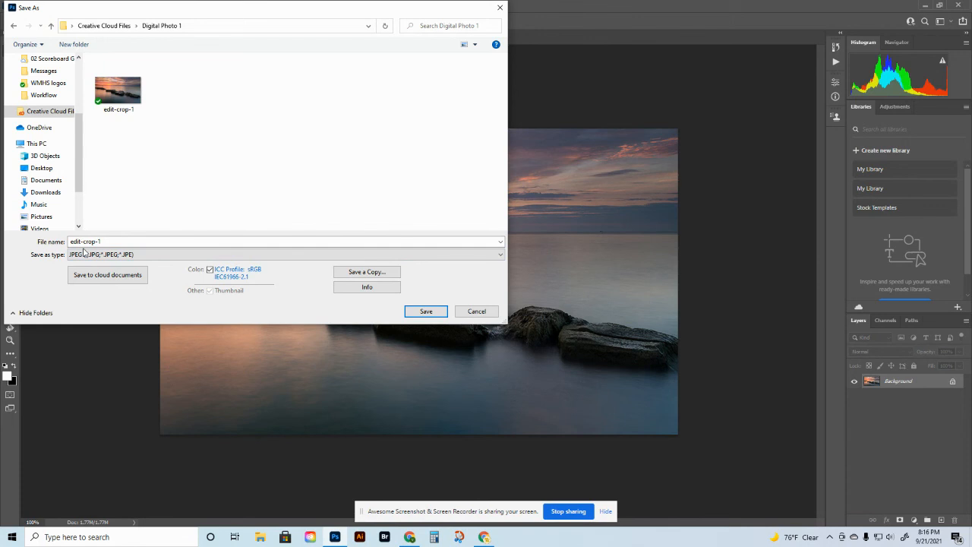
{"action": "left_click", "coordinate": [429, 316]}
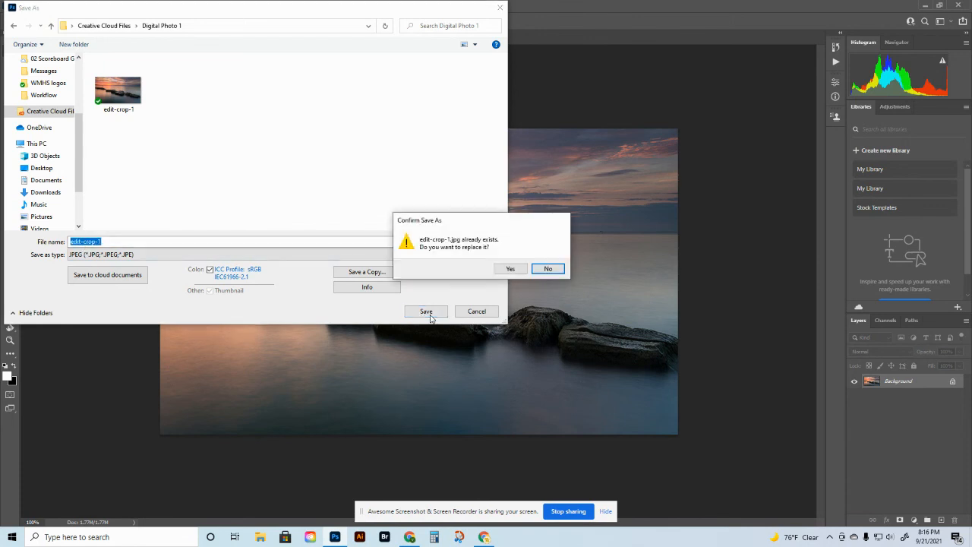
{"action": "left_click", "coordinate": [511, 270]}
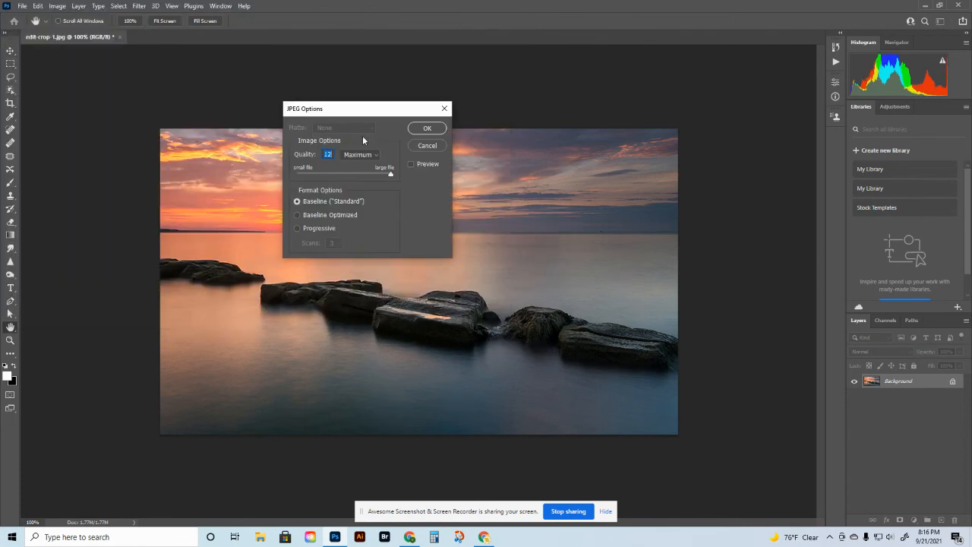
Try JPEG quality 8 (High), raise it to the maximum for a large file, and accept the JPEG options.
{"action": "left_click_drag", "start_coordinate": [470, 223], "coordinate": [436, 223]}
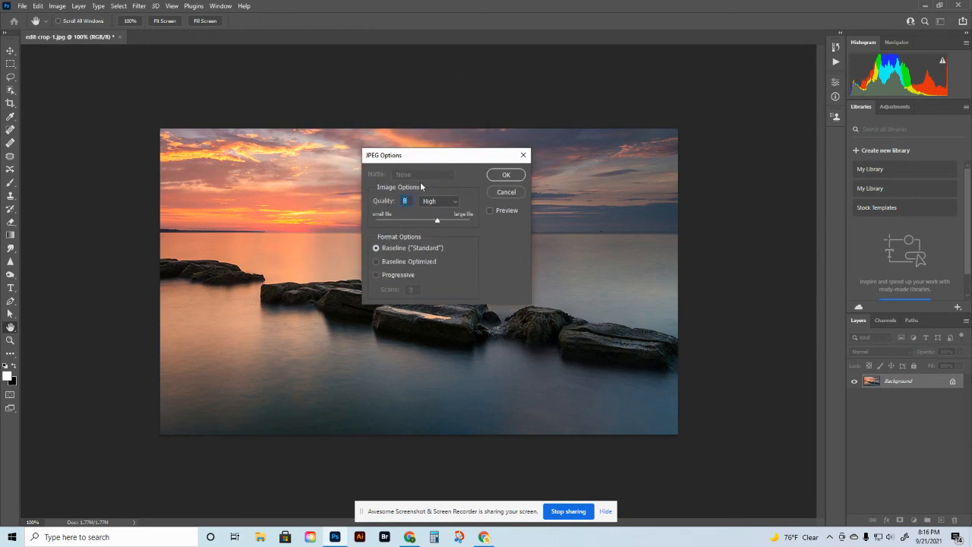
{"action": "left_click_drag", "start_coordinate": [439, 218], "coordinate": [471, 219]}
{"action": "left_click", "coordinate": [506, 176]}
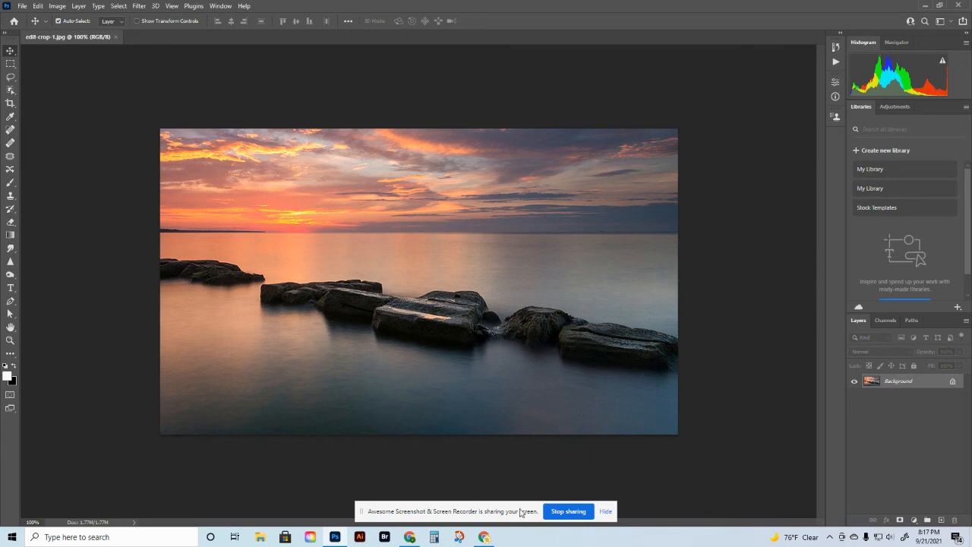
Switch to Chrome, close the edit-crop-1.jpg page and return to the Lesson 01 document.
{"action": "left_click", "coordinate": [484, 537]}
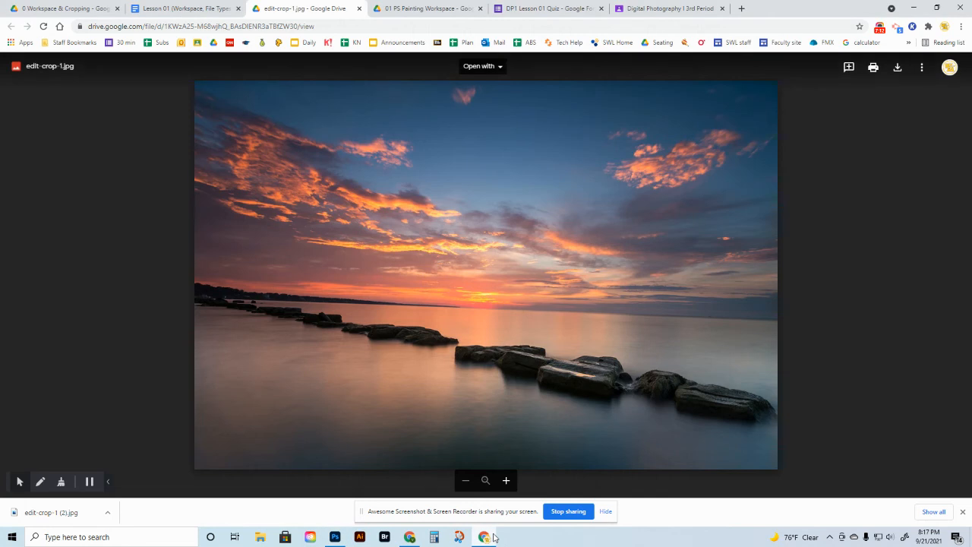
{"action": "left_click", "coordinate": [359, 8]}
{"action": "left_click", "coordinate": [182, 9]}
Preview the Image 2 link under Video Tutorial in the lesson's Toolkit section and dismiss the preview.
{"action": "left_click", "coordinate": [341, 378]}
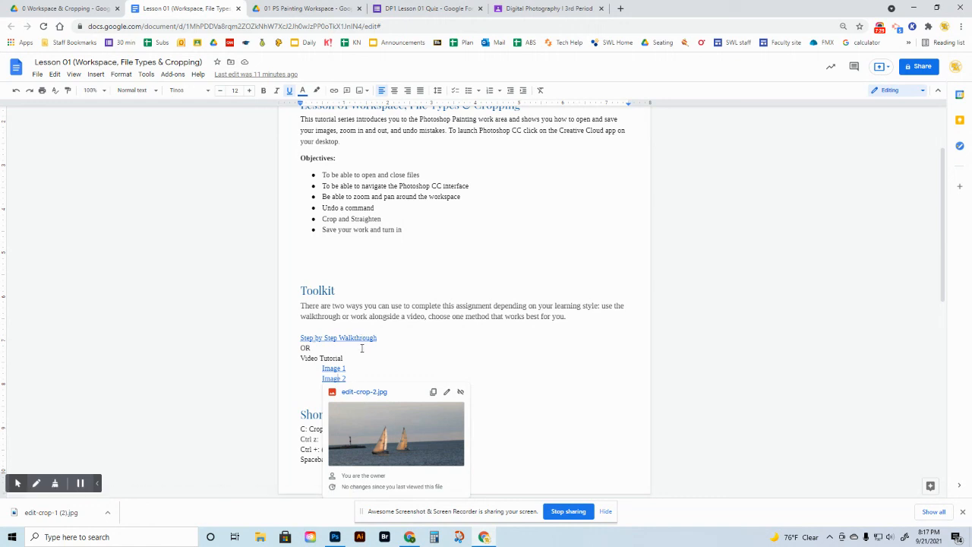
{"action": "left_click_drag", "start_coordinate": [360, 379], "coordinate": [343, 378]}
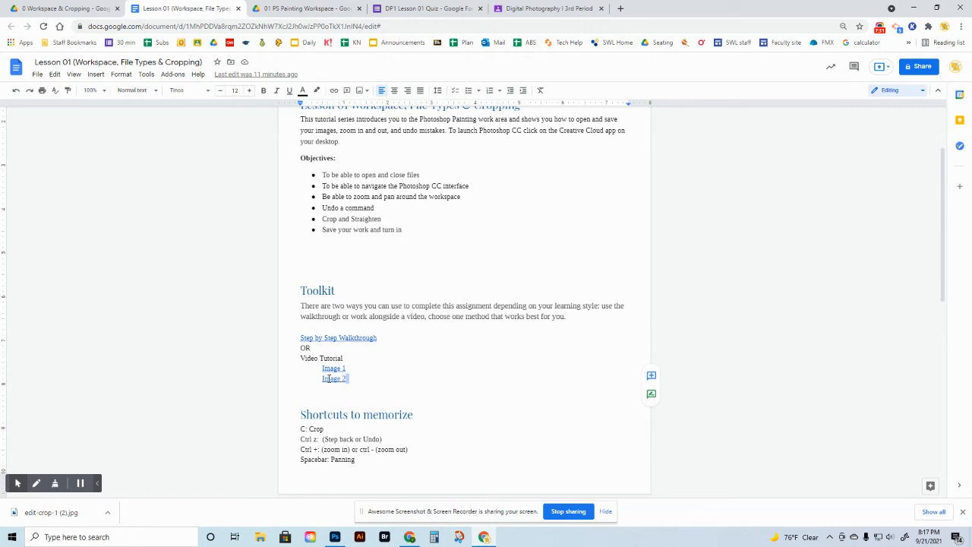
{"action": "left_click", "coordinate": [325, 379]}
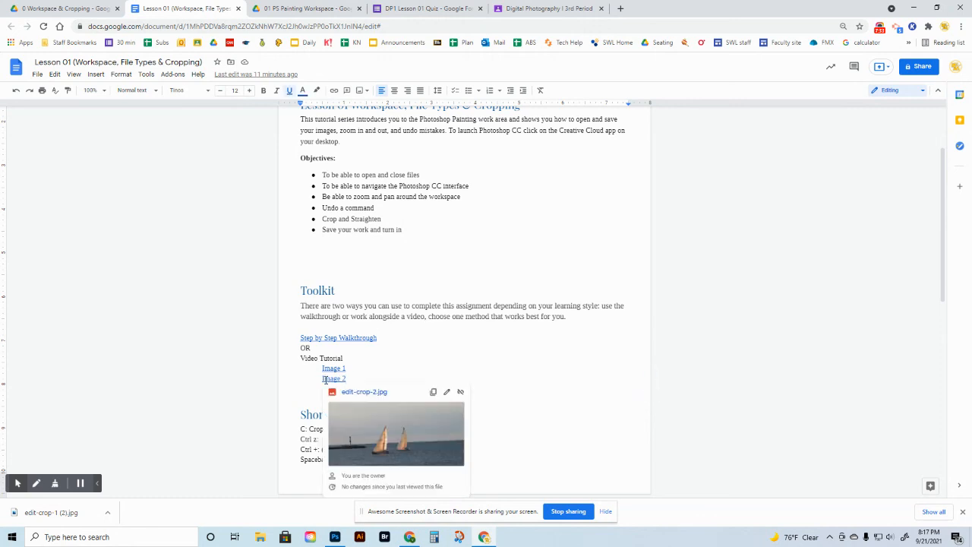
{"action": "left_click", "coordinate": [358, 374]}
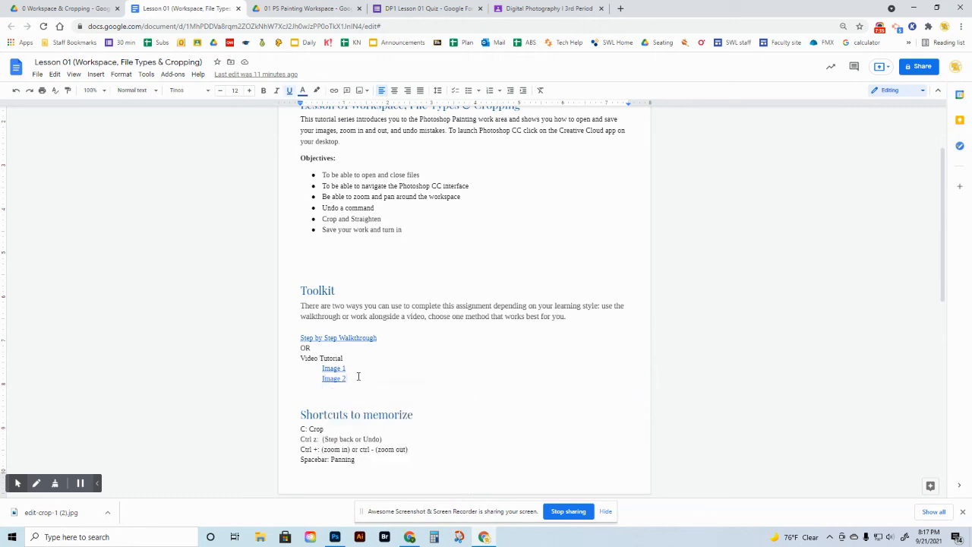